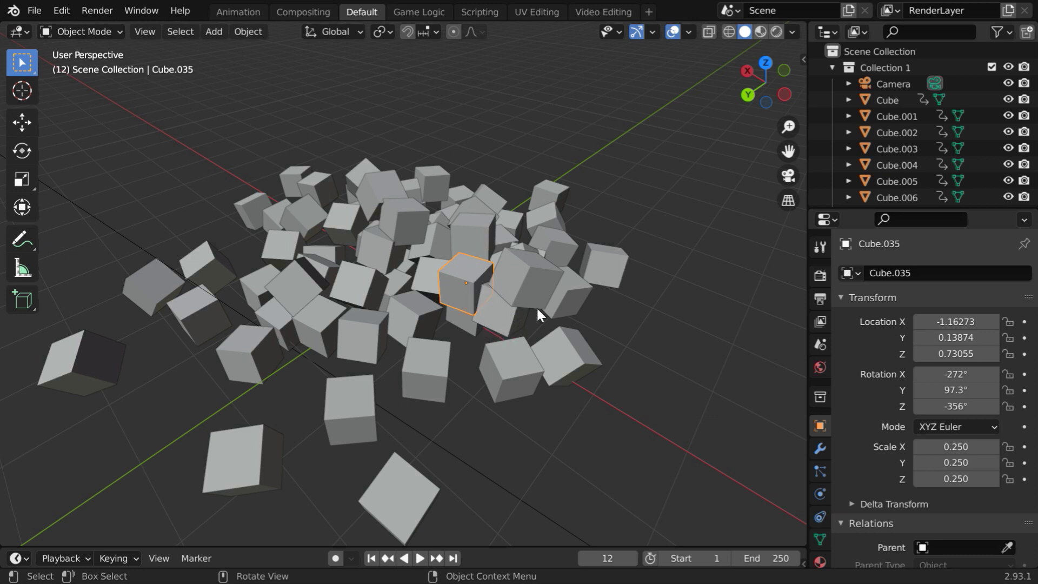
Zoom in slightly and orbit the view around the pile of 0.25-scale cubes
{"action": "middle_click_drag", "start_coordinate": [484, 403], "coordinate": [482, 357], "text": "ctrl"}
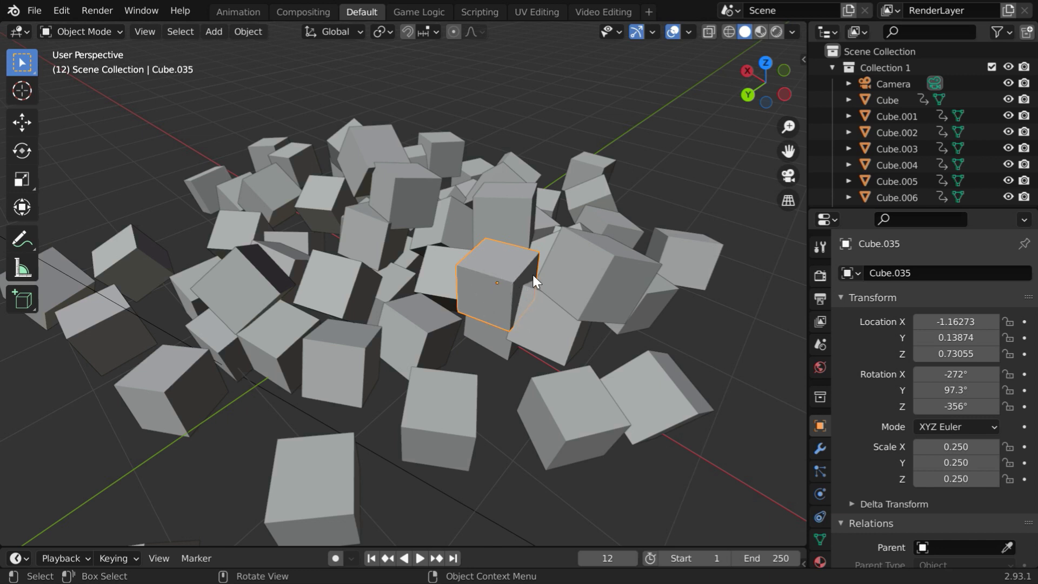
{"action": "middle_click_drag", "start_coordinate": [567, 383], "coordinate": [582, 384]}
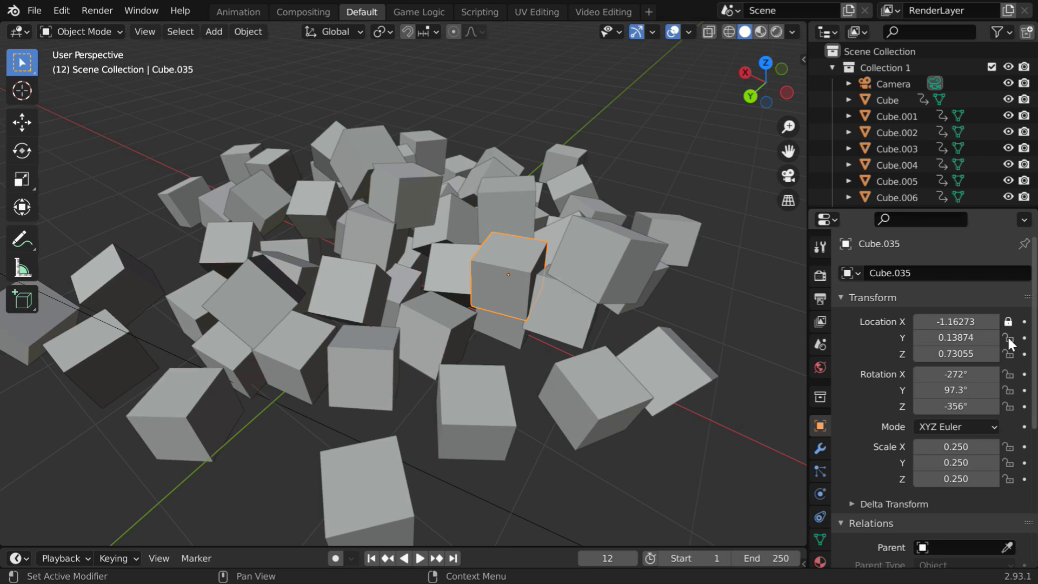
Lock the cube's Y and Z location, Z rotation, and Y and Z scale
{"action": "left_click_drag", "start_coordinate": [1007, 337], "coordinate": [1009, 352]}
{"action": "left_click", "coordinate": [1007, 406]}
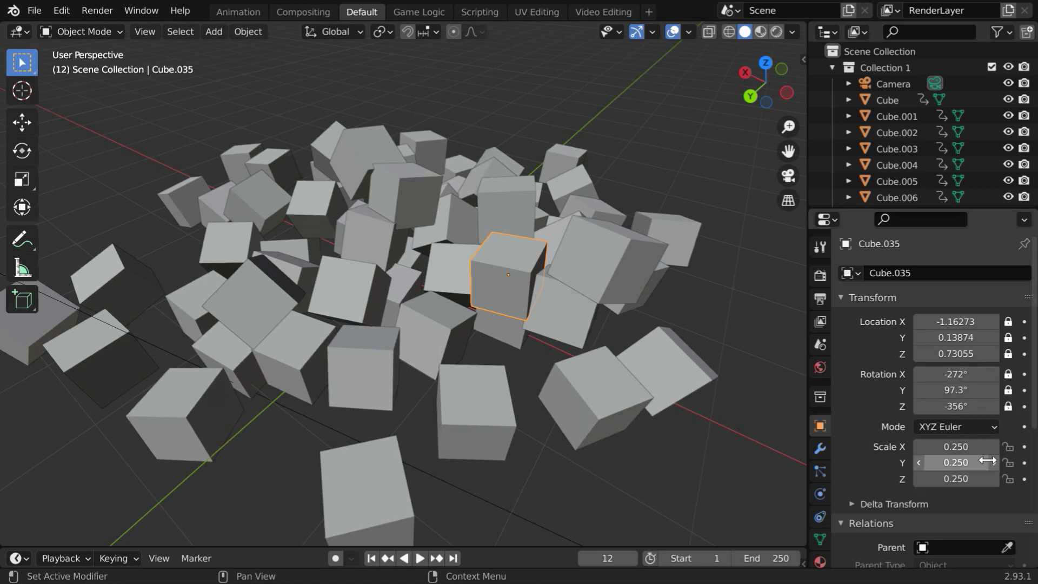
{"action": "left_click_drag", "start_coordinate": [1006, 463], "coordinate": [1006, 479]}
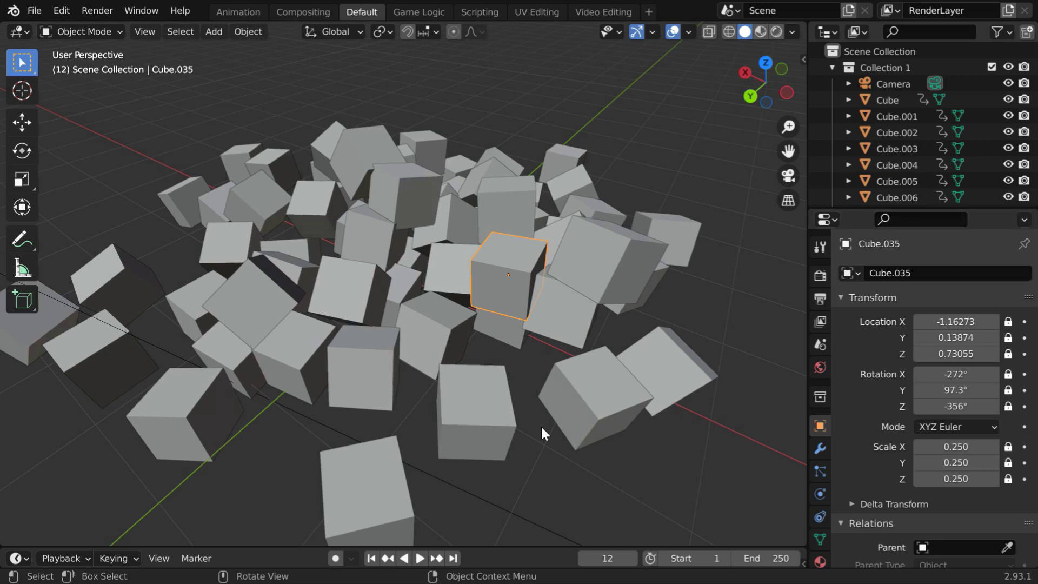
Set Location X to 5, then undo it back to -1.16273
{"action": "left_click", "coordinate": [953, 322]}
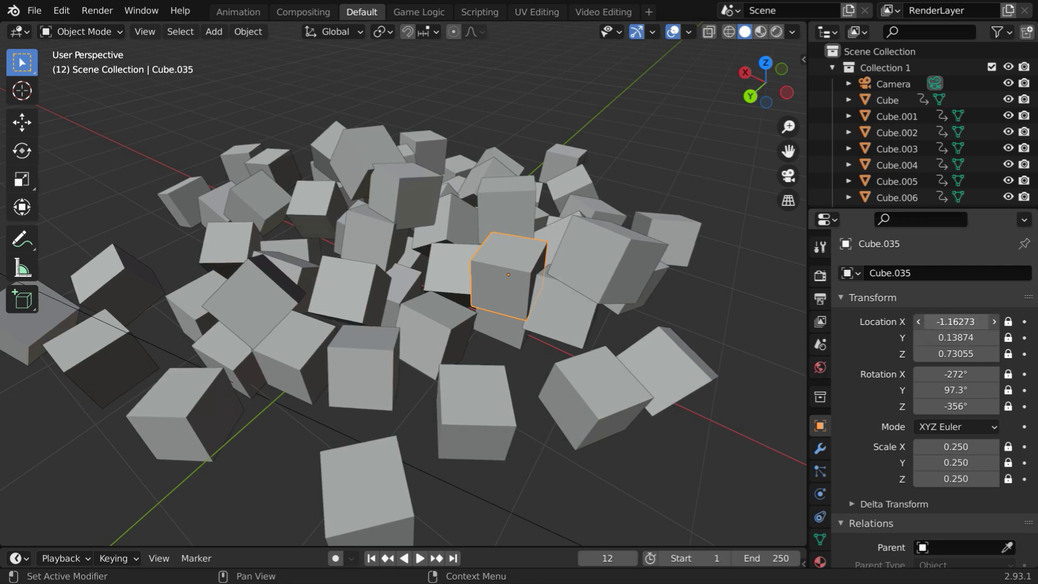
{"action": "type", "text": "5"}
{"action": "key", "text": "Return"}
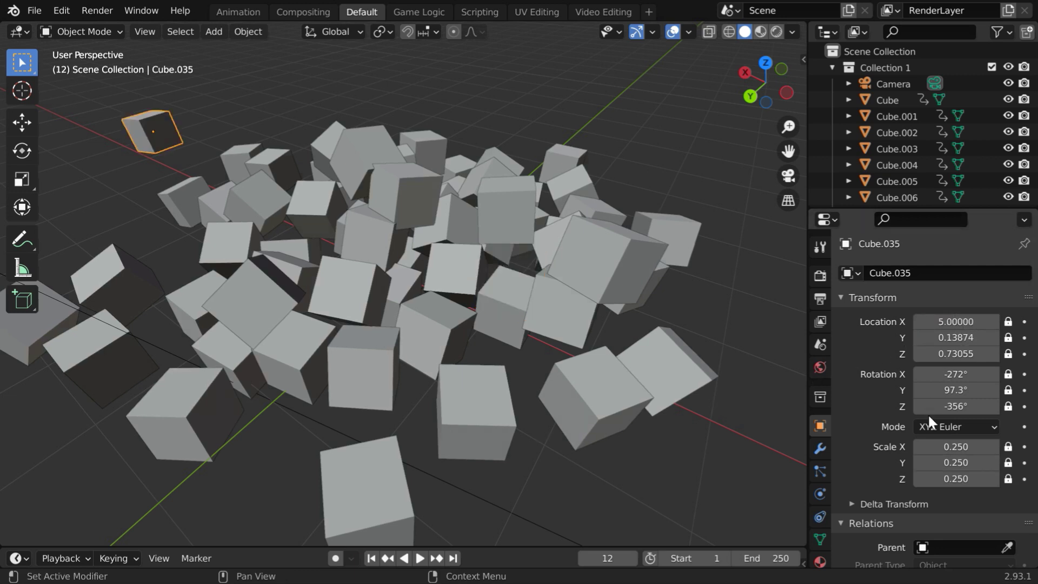
{"action": "key", "text": "ctrl+z"}
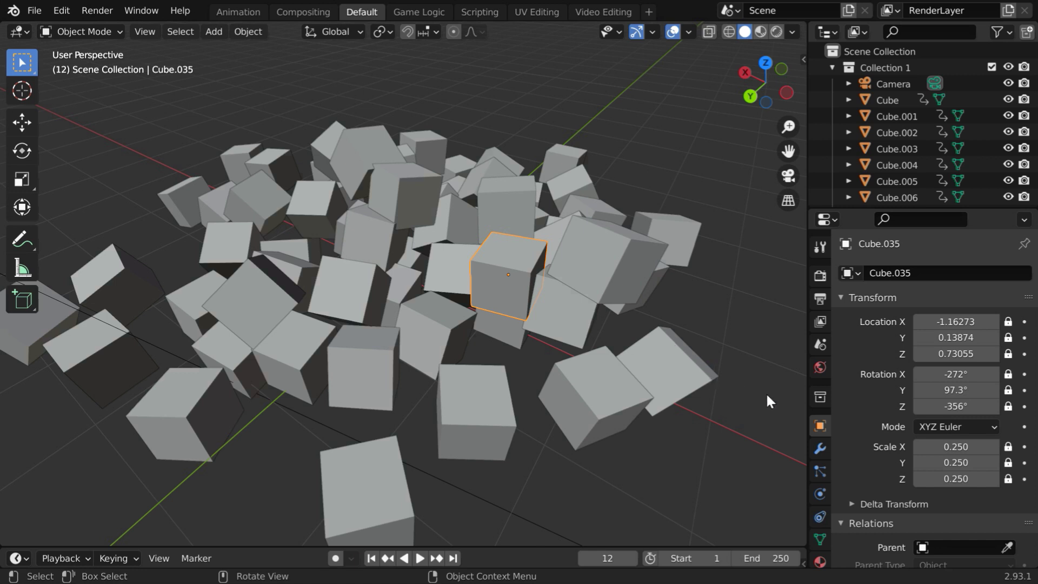
Unlock the cube's X, Y and Z location padlocks
{"action": "left_click", "coordinate": [1008, 321]}
{"action": "left_click", "coordinate": [1007, 337]}
{"action": "left_click", "coordinate": [1008, 354]}
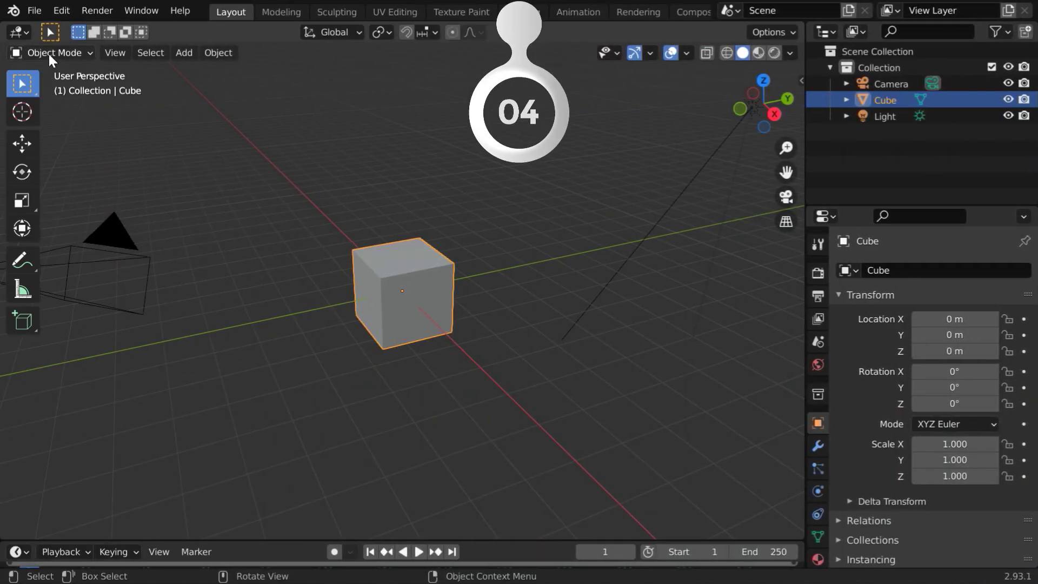
Put the cube into Edit Mode, select its top front corner vertex, then deselect all
{"action": "left_click", "coordinate": [48, 52]}
{"action": "left_click", "coordinate": [47, 89]}
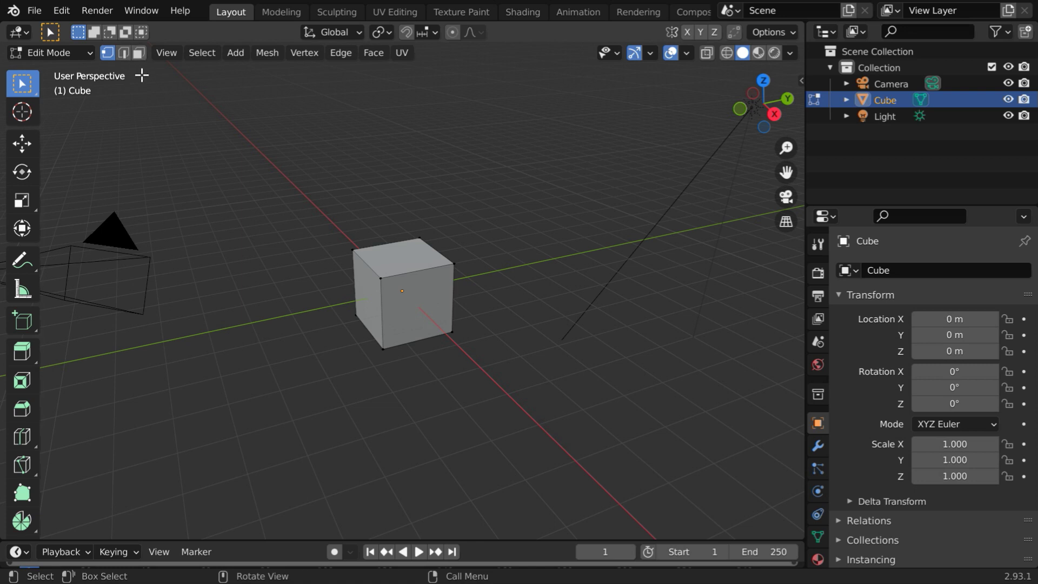
{"action": "scroll", "coordinate": [401, 339], "scroll_direction": "up", "scroll_amount": 4}
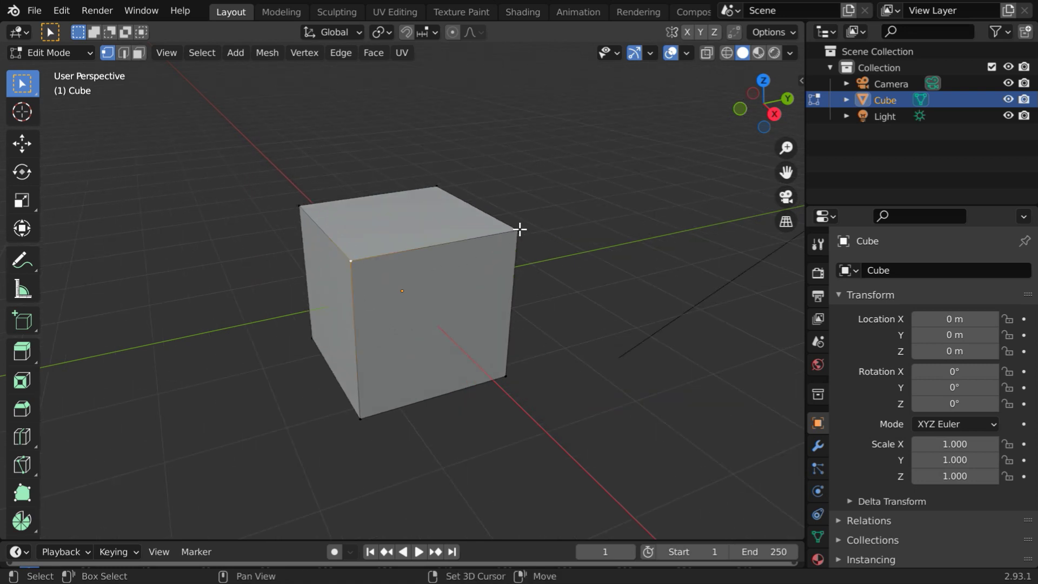
{"action": "left_click", "coordinate": [517, 231], "text": "shift"}
{"action": "left_click", "coordinate": [175, 137]}
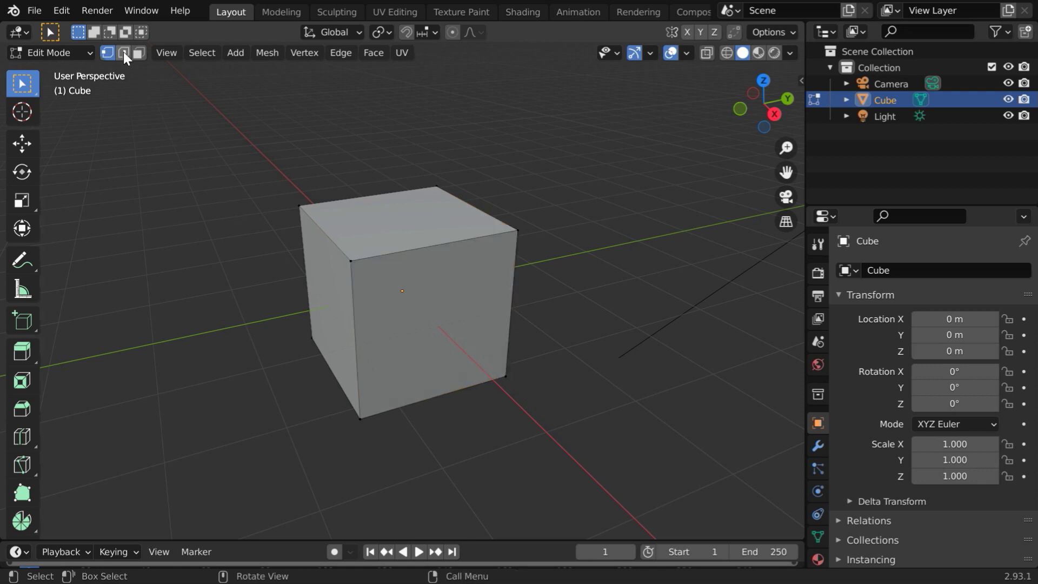
In edge select mode, select the top front edge and front-left vertical edge
{"action": "left_click", "coordinate": [123, 53]}
{"action": "left_click", "coordinate": [381, 258]}
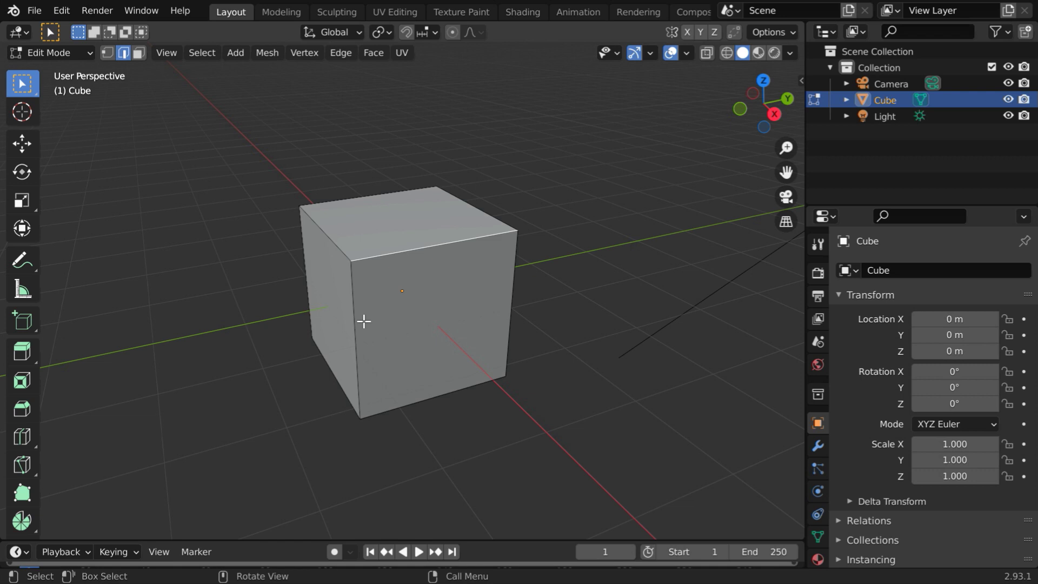
{"action": "left_click", "coordinate": [351, 330], "text": "shift"}
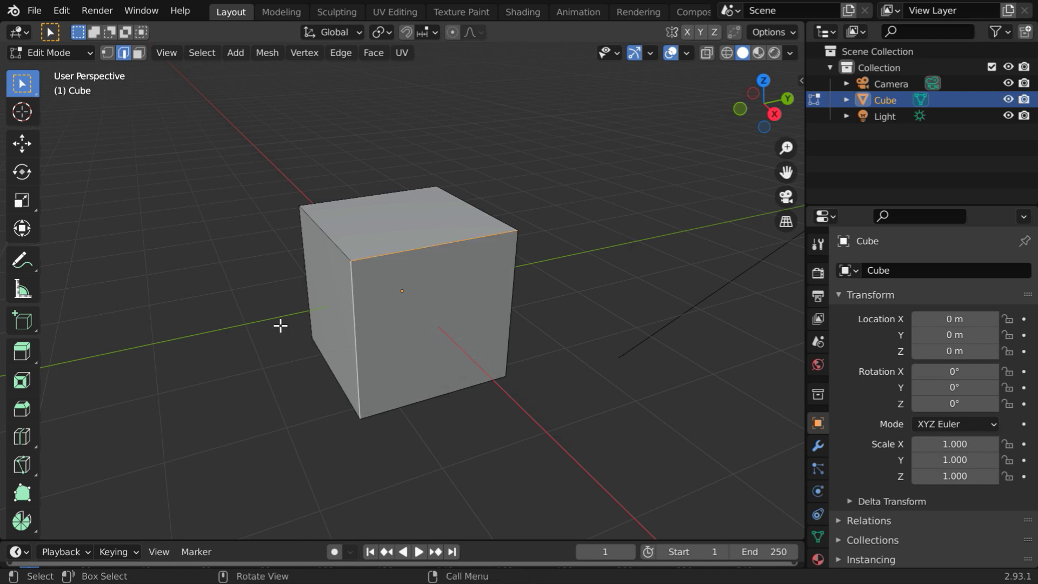
In face select mode, select the left face, then the top face, then clear it
{"action": "left_click", "coordinate": [139, 52]}
{"action": "left_click", "coordinate": [346, 320]}
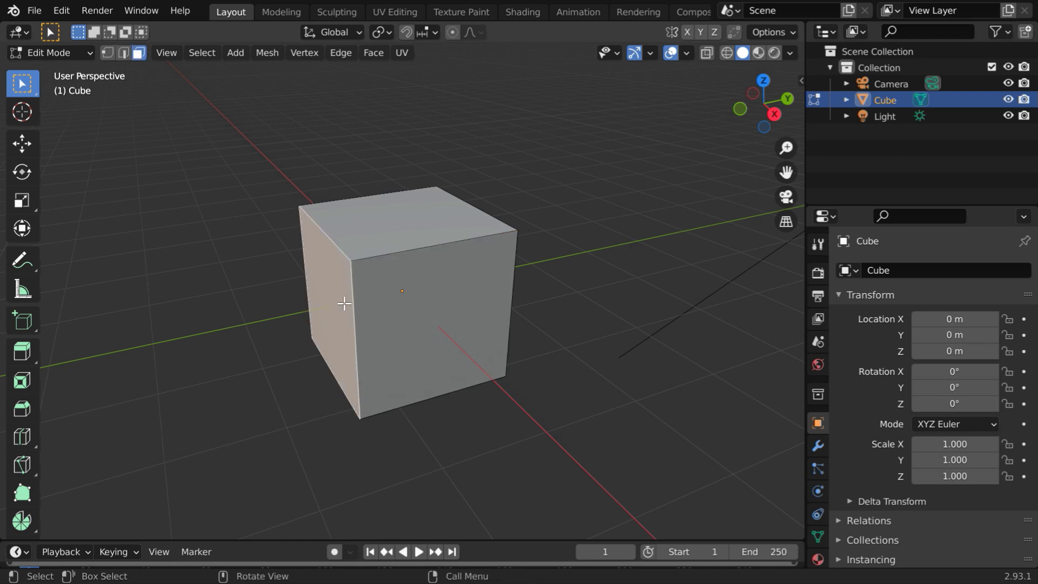
{"action": "left_click", "coordinate": [367, 242]}
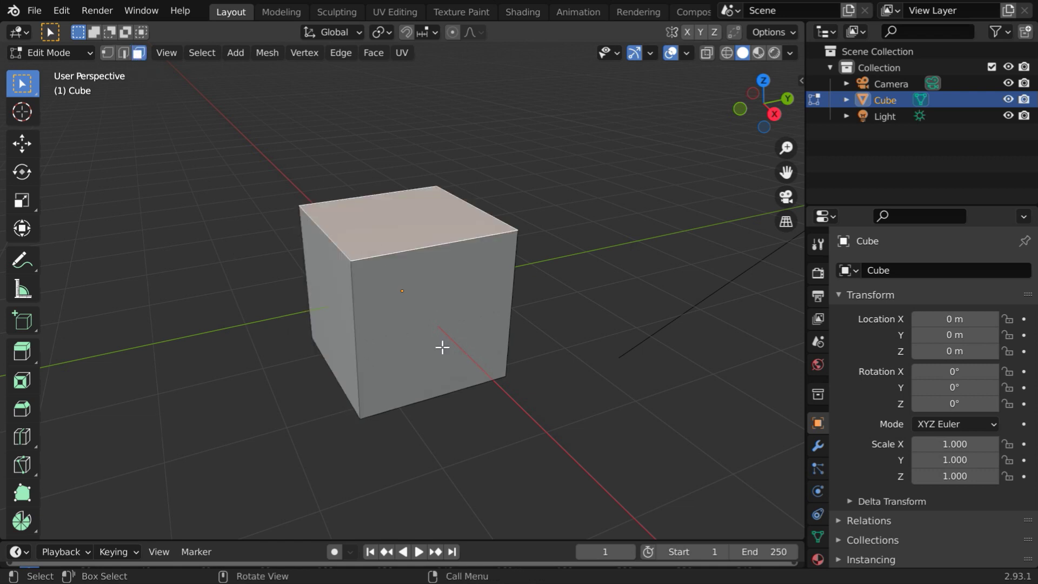
{"action": "left_click", "coordinate": [285, 318]}
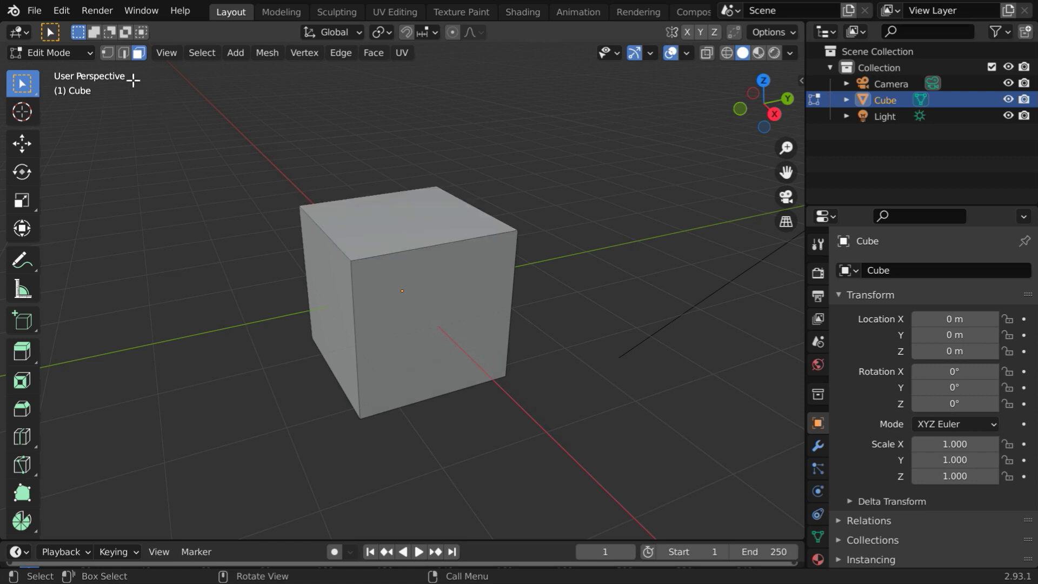
In vertex mode, add the four front-face corners and top face, then select only the left vertex
{"action": "left_click", "coordinate": [105, 53]}
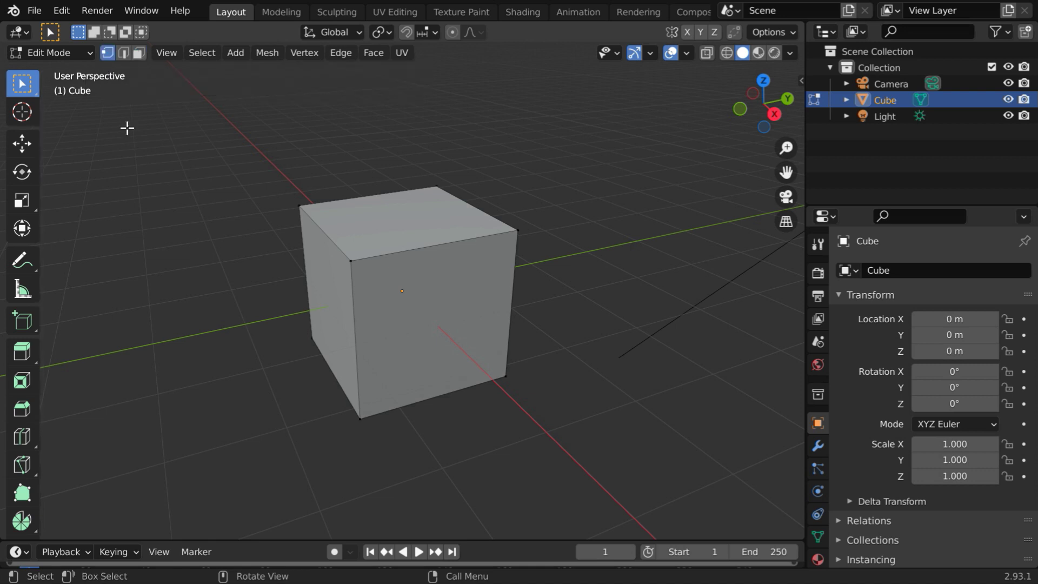
{"action": "key", "text": "shift"}
{"action": "scroll", "coordinate": [384, 344], "scroll_direction": "up", "scroll_amount": 2}
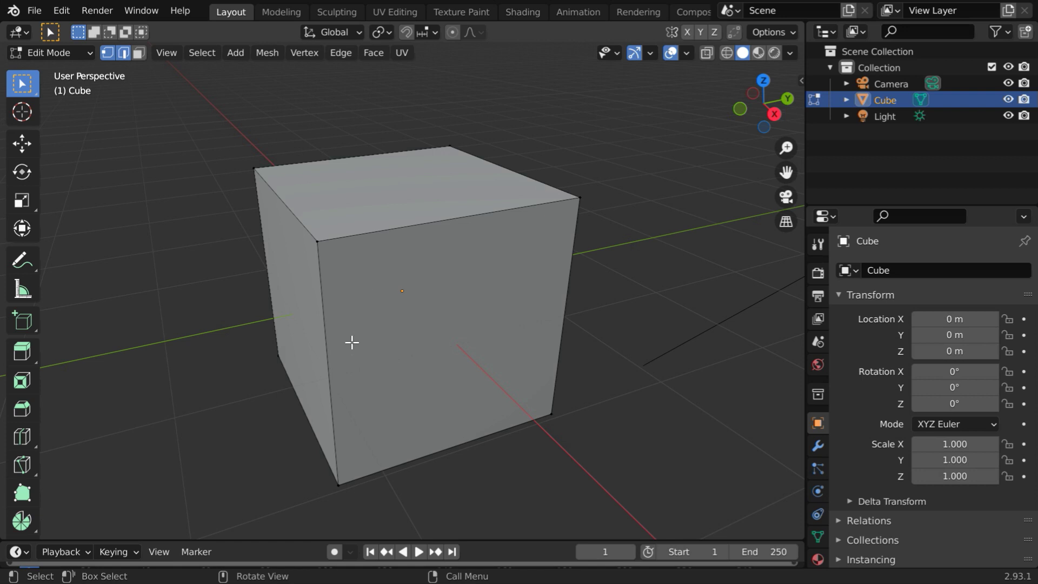
{"action": "left_click", "coordinate": [317, 240]}
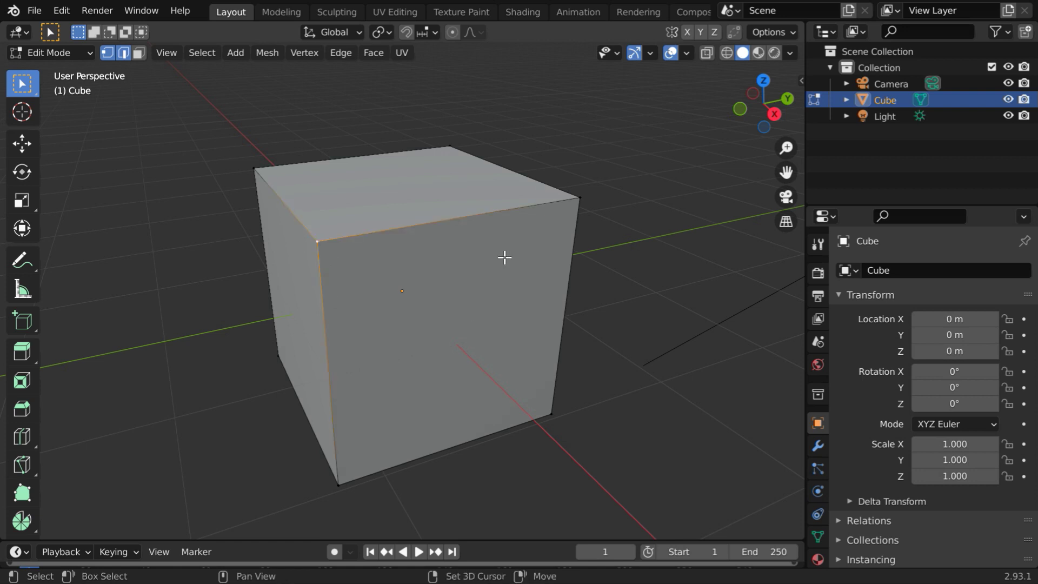
{"action": "left_click", "coordinate": [576, 199], "text": "shift"}
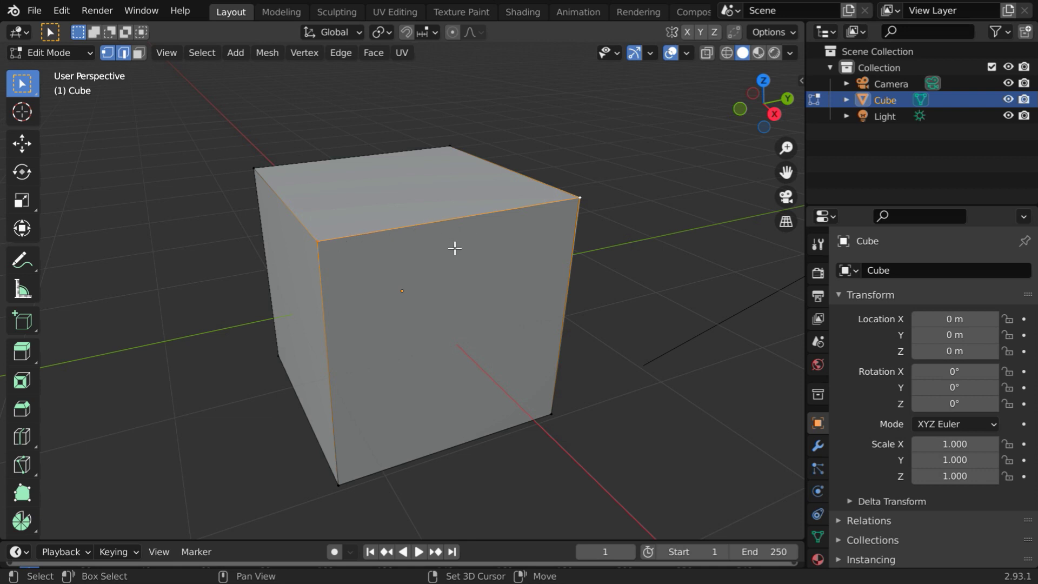
{"action": "left_click", "coordinate": [568, 279], "text": "shift"}
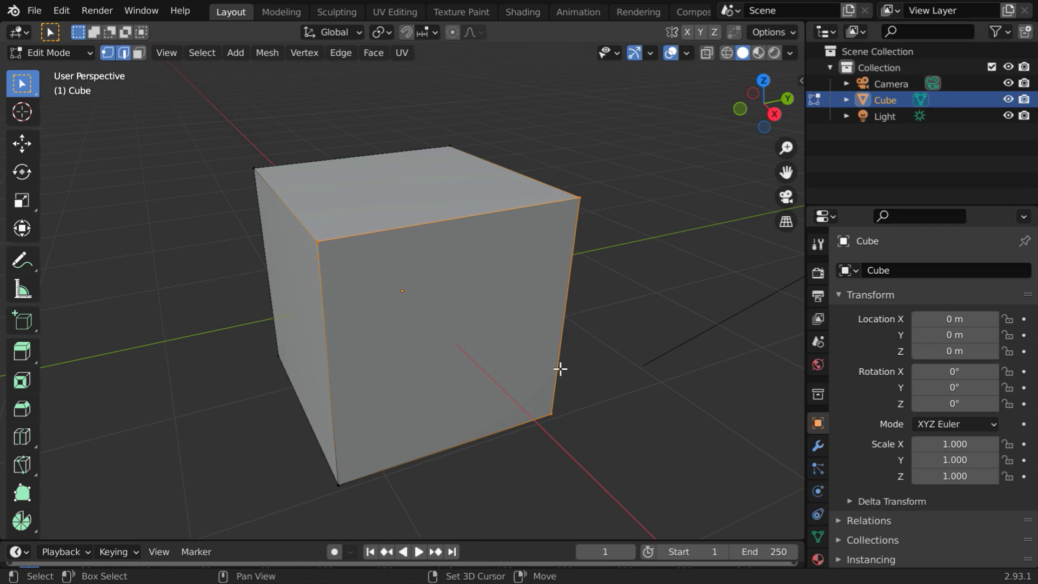
{"action": "left_click", "coordinate": [327, 367], "text": "shift"}
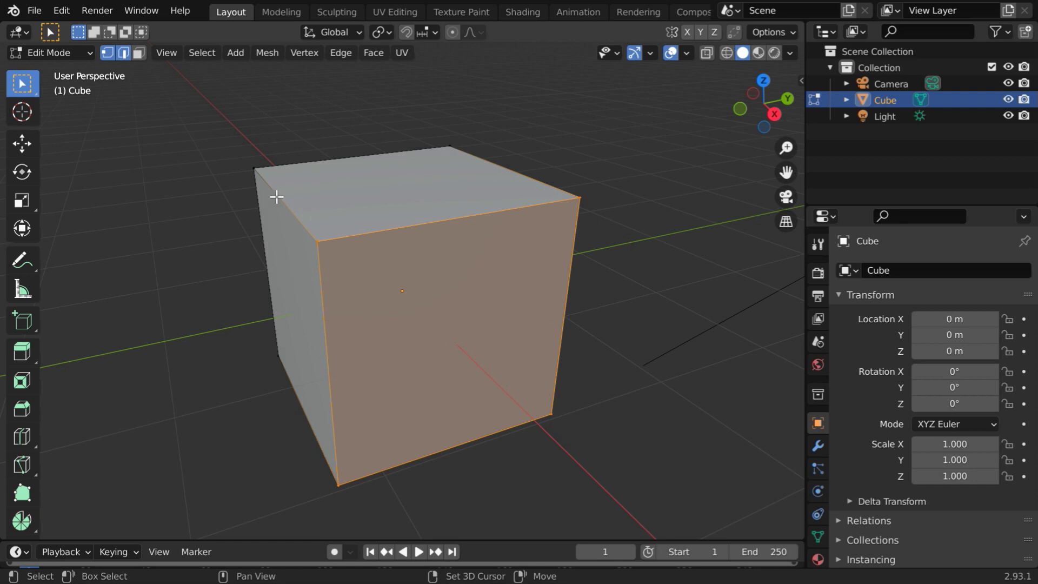
{"action": "left_click", "coordinate": [479, 166], "text": "shift"}
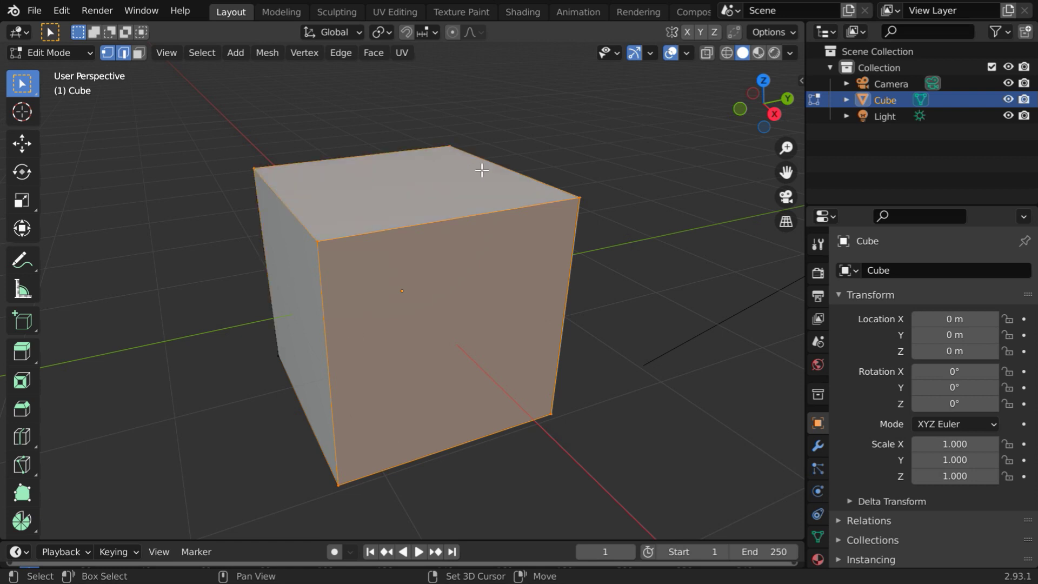
{"action": "left_click", "coordinate": [248, 355]}
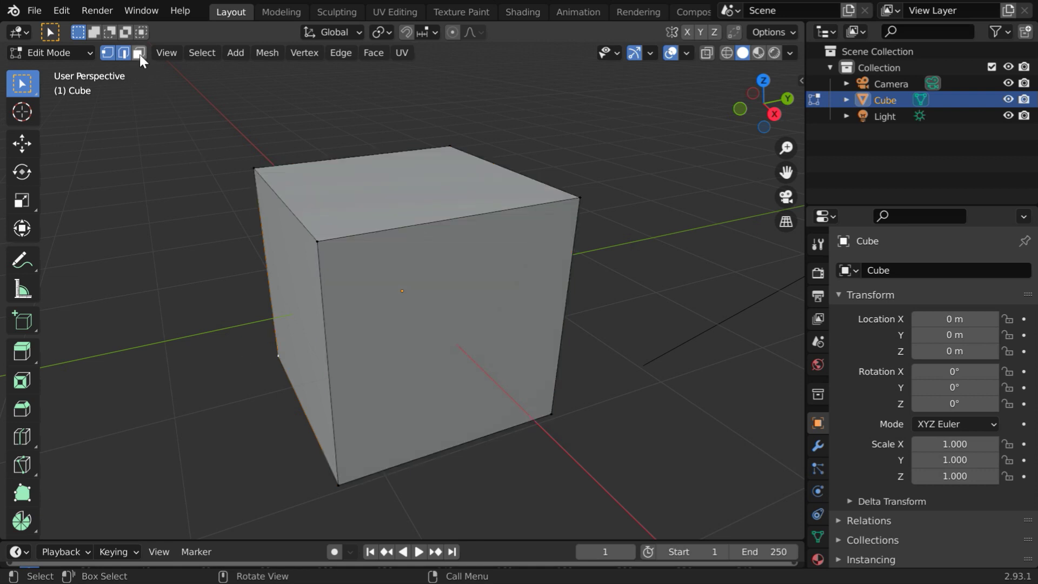
Enable vertex, edge and face select together, then select the cube's top and front faces
{"action": "left_click", "coordinate": [121, 54], "text": "shift"}
{"action": "left_click", "coordinate": [331, 217]}
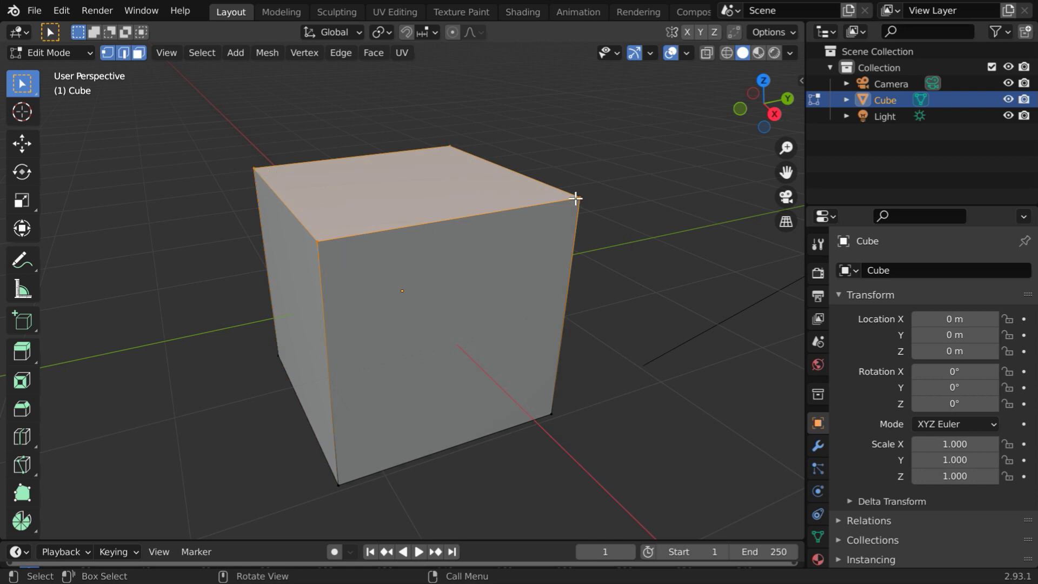
{"action": "left_click", "coordinate": [333, 336], "text": "shift"}
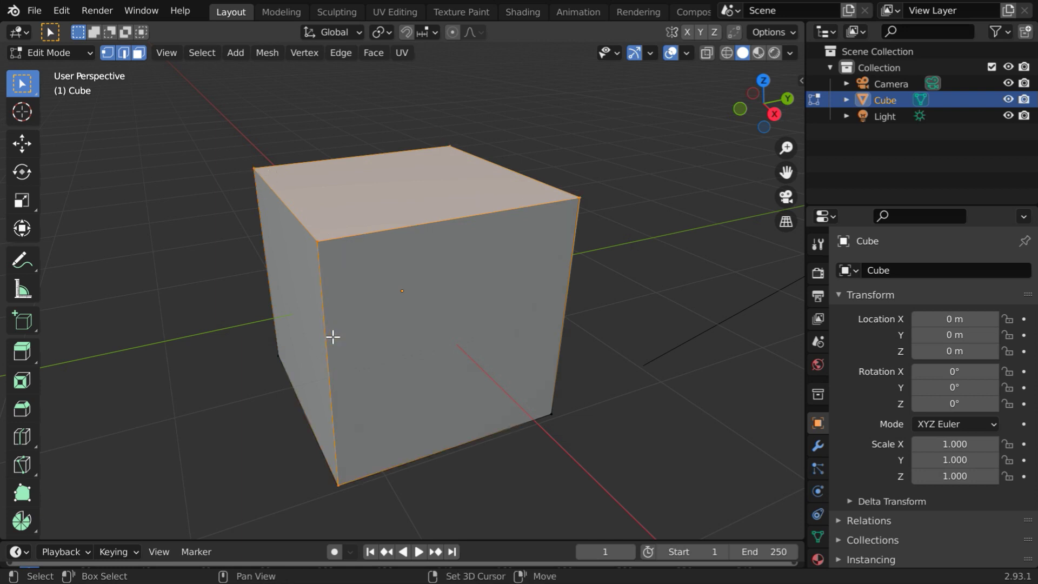
{"action": "left_click", "coordinate": [559, 313], "text": "shift"}
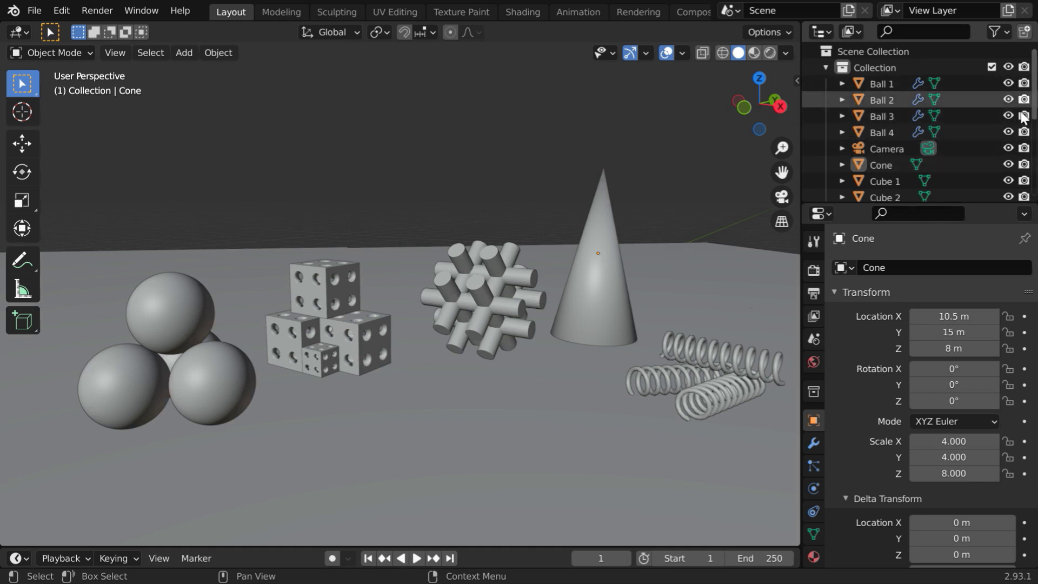
Select the Cone and toggle its render visibility off and back on
{"action": "left_click", "coordinate": [606, 291]}
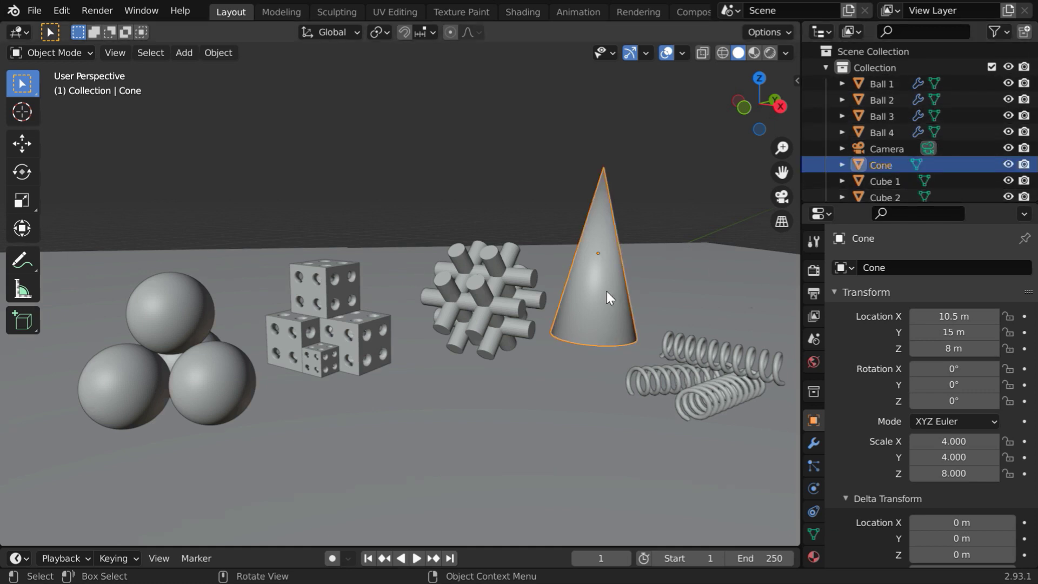
{"action": "left_click", "coordinate": [1024, 166]}
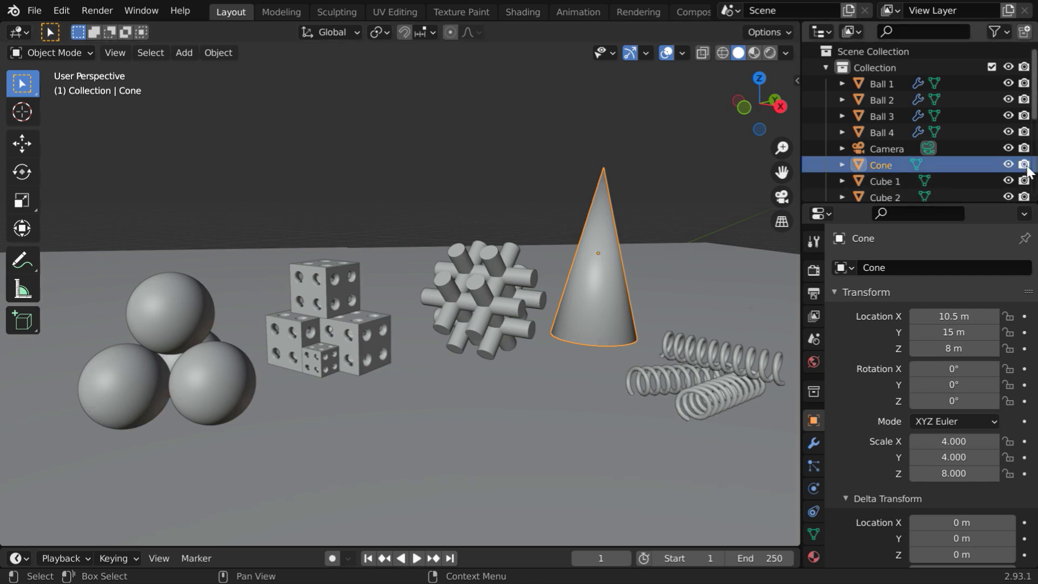
{"action": "left_click", "coordinate": [1024, 165]}
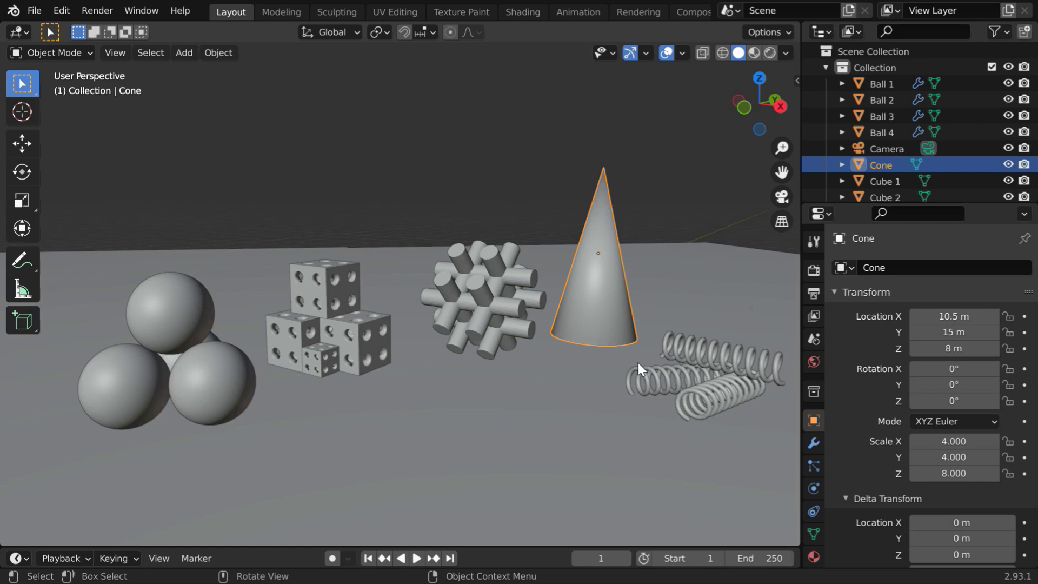
At frame 50, turn off the Cone's render visibility and keyframe it
{"action": "left_click", "coordinate": [601, 557]}
{"action": "type", "text": "5"}
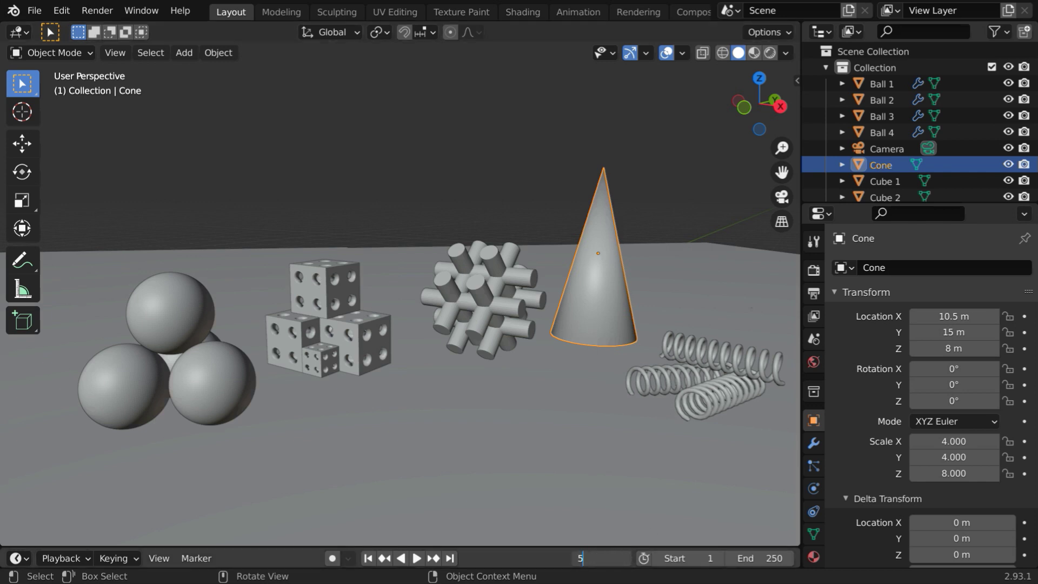
{"action": "type", "text": "0"}
{"action": "key", "text": "Return"}
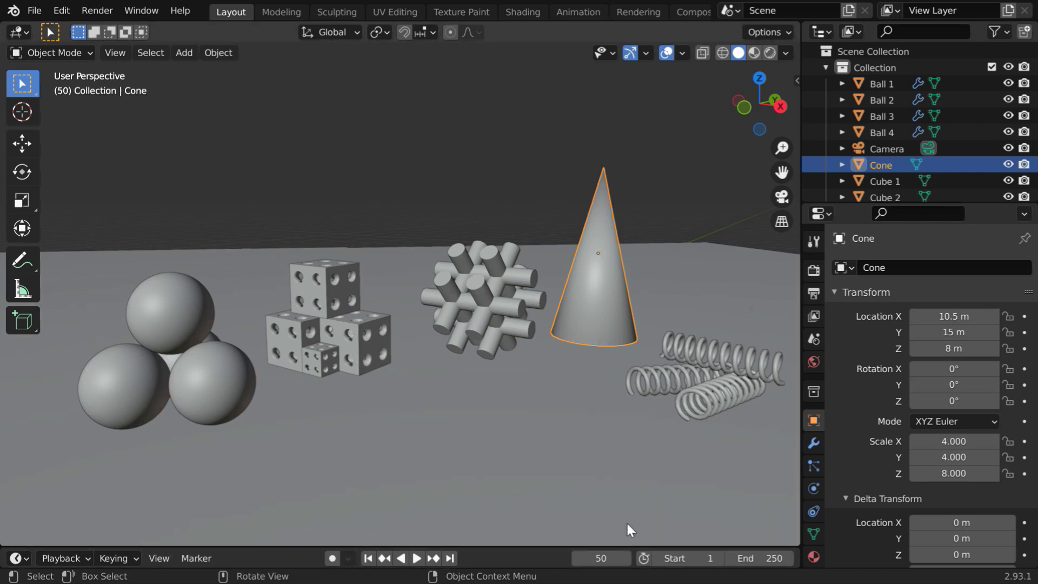
{"action": "left_click", "coordinate": [1024, 165]}
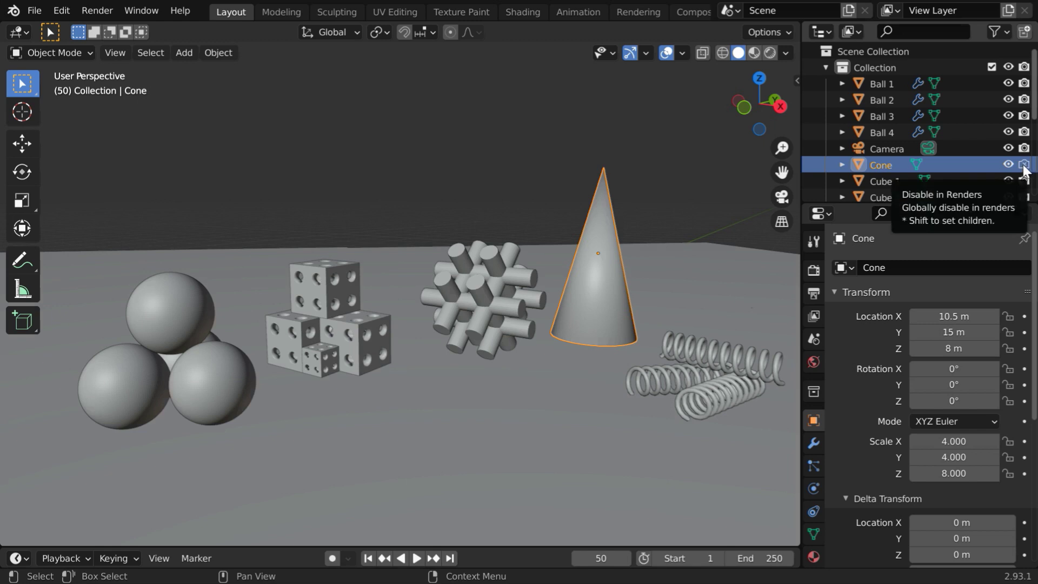
{"action": "key", "text": "i"}
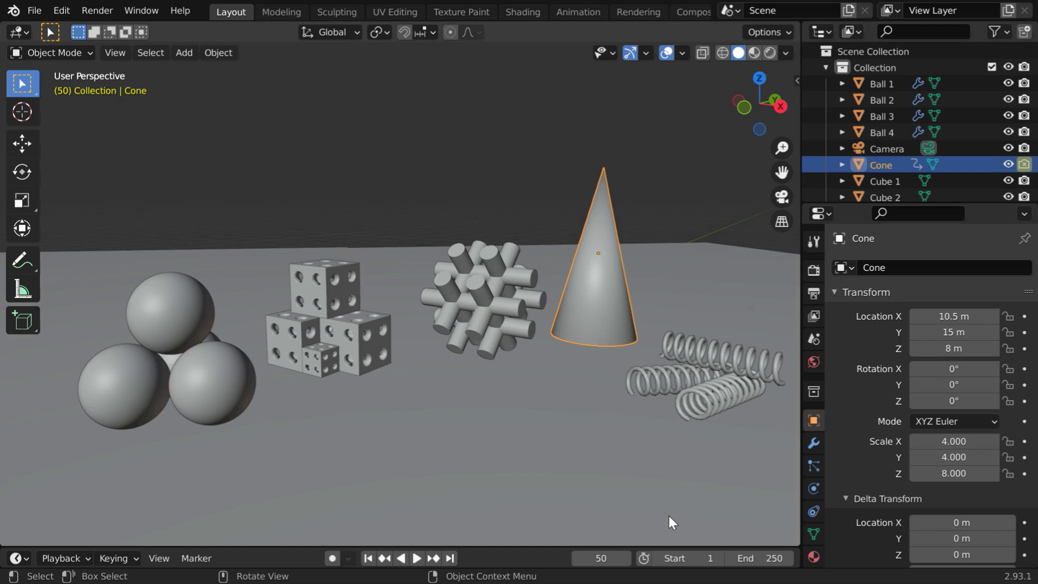
At frame 51, switch the Cone's render visibility and keyframe it
{"action": "left_click", "coordinate": [626, 558]}
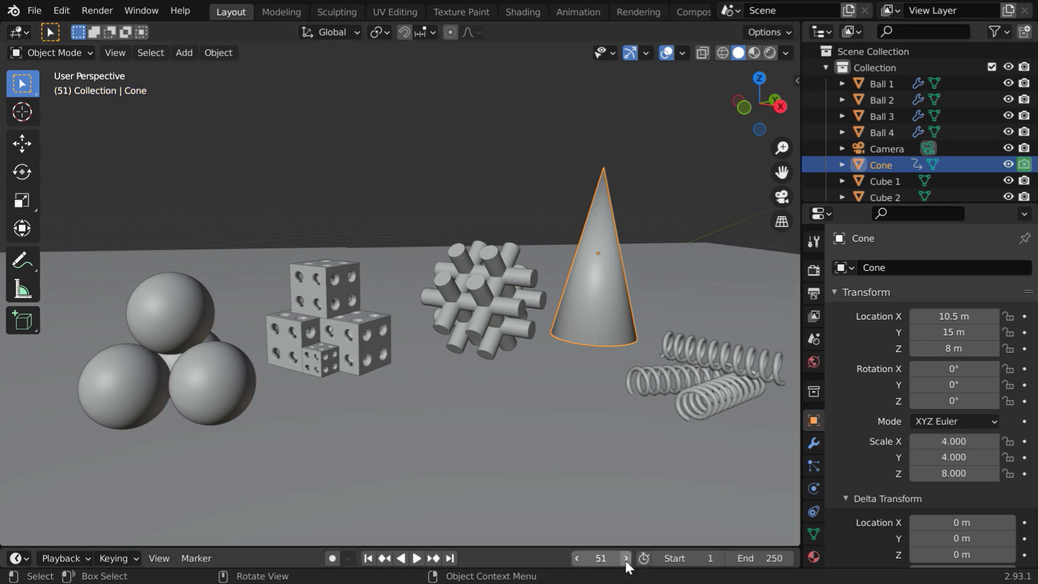
{"action": "left_click", "coordinate": [1024, 165]}
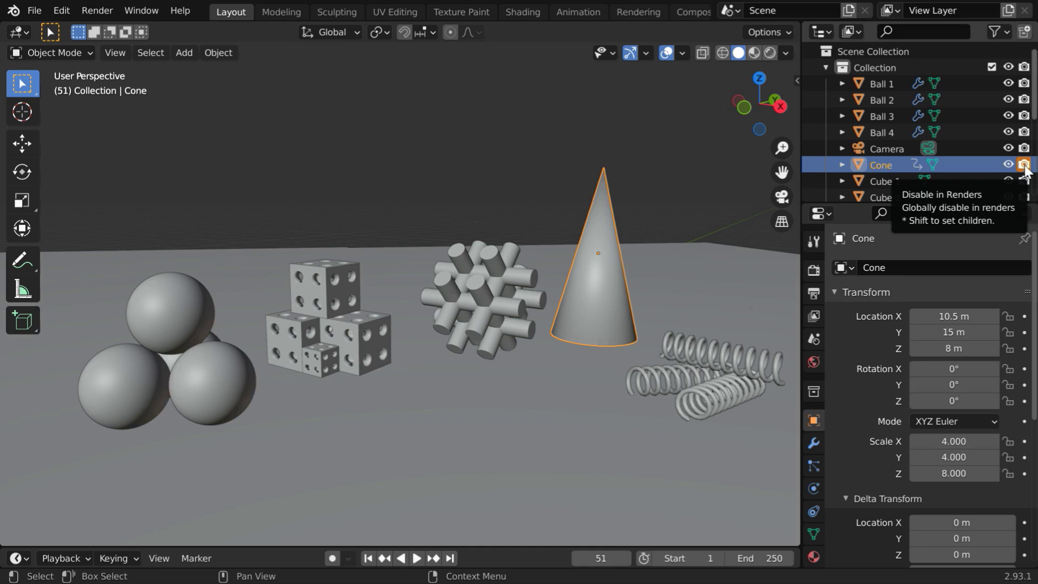
{"action": "key", "text": "i"}
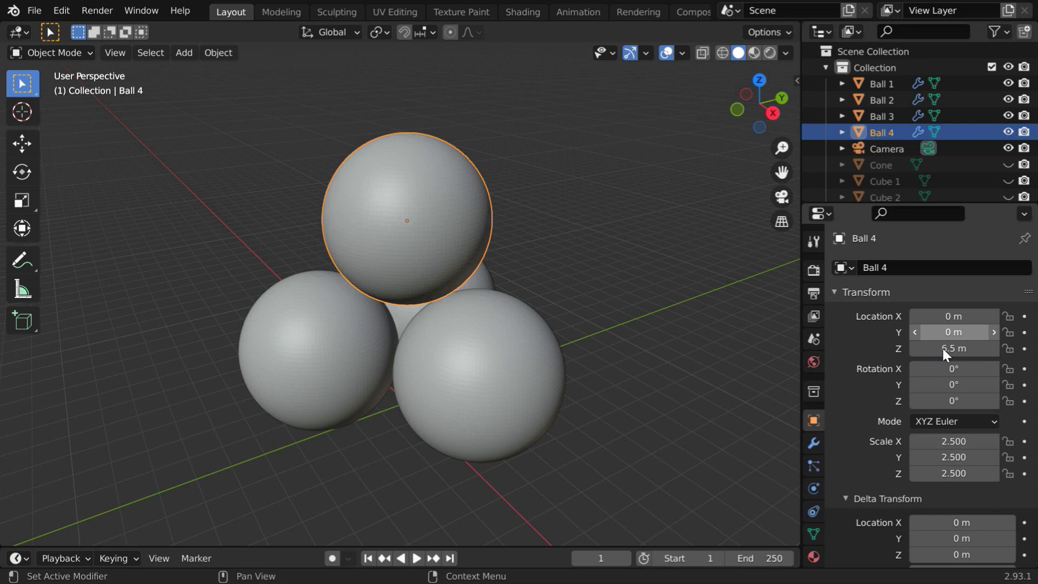
{"action": "left_click", "coordinate": [955, 315]}
{"action": "left_click", "coordinate": [979, 335]}
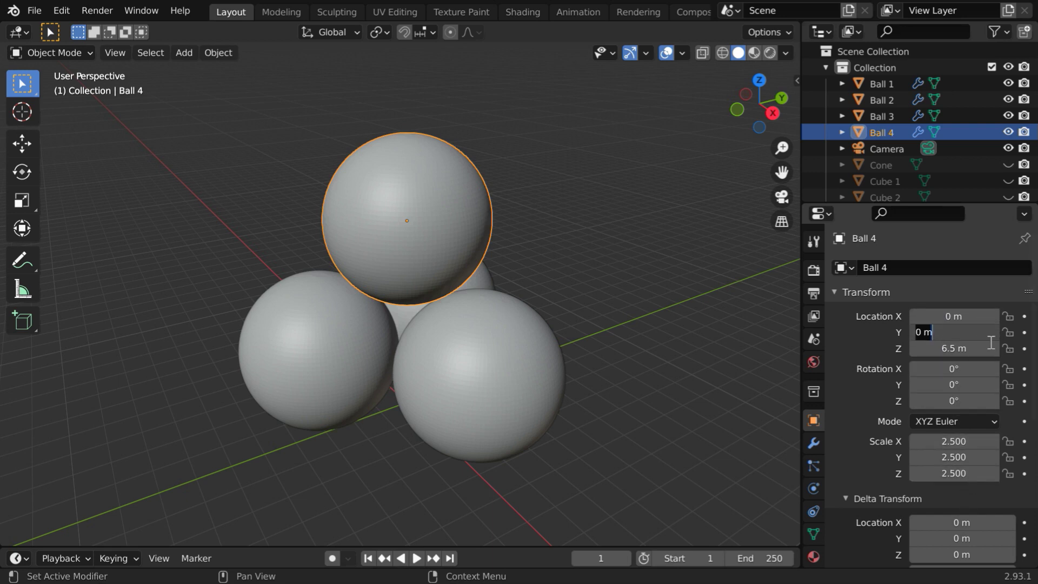
{"action": "key", "text": "Tab"}
{"action": "key", "text": "Return"}
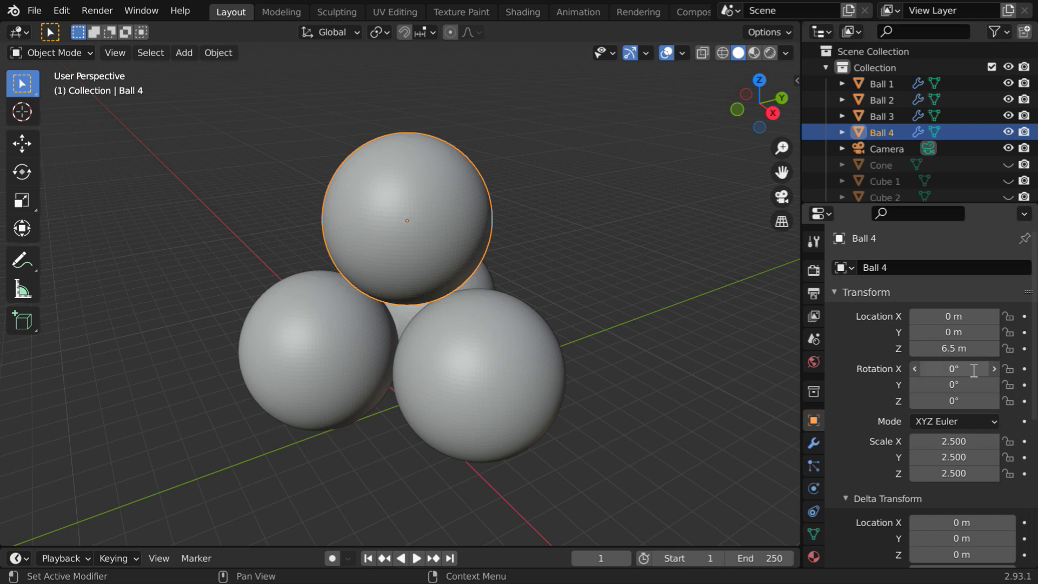
{"action": "left_click", "coordinate": [973, 369]}
{"action": "key", "text": "Tab"}
{"action": "key", "text": "Tab"}
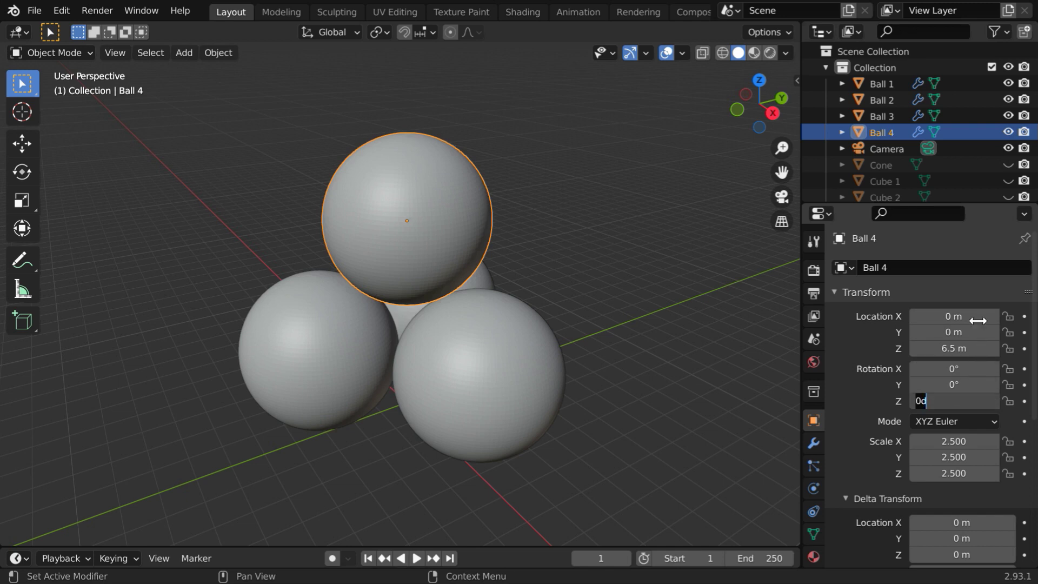
{"action": "key", "text": "Return"}
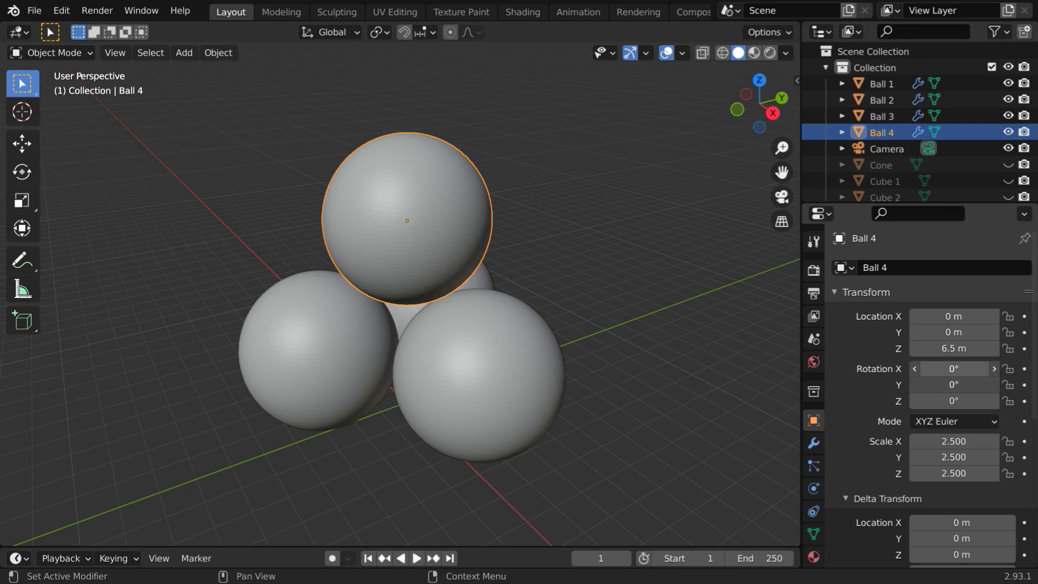
Rotate Ball 4 30° on X, Y and Z at once and scale it uniformly to 2.8
{"action": "left_click_drag", "start_coordinate": [954, 368], "coordinate": [953, 401]}
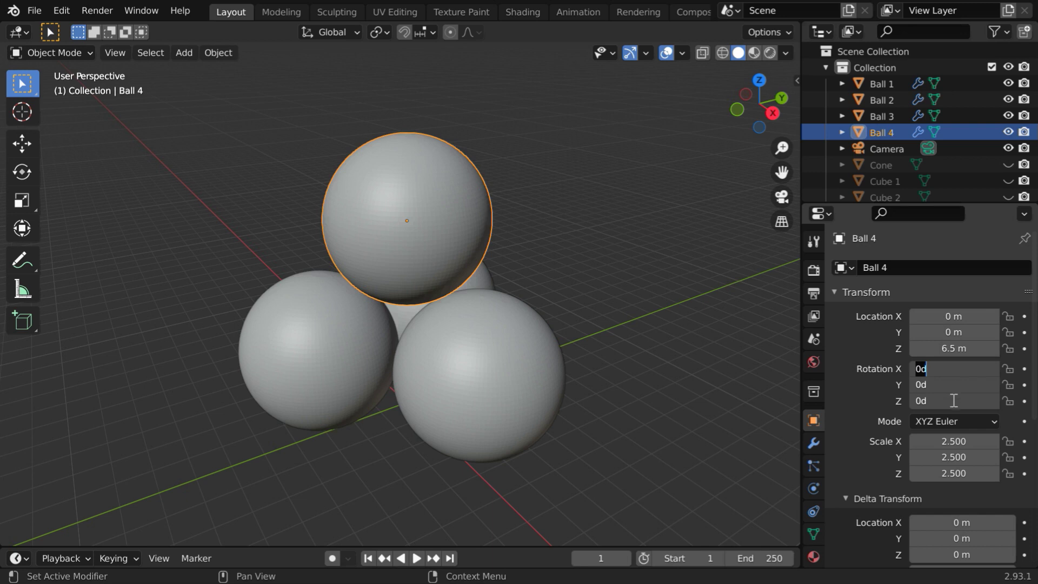
{"action": "type", "text": "3"}
{"action": "key", "text": "Return"}
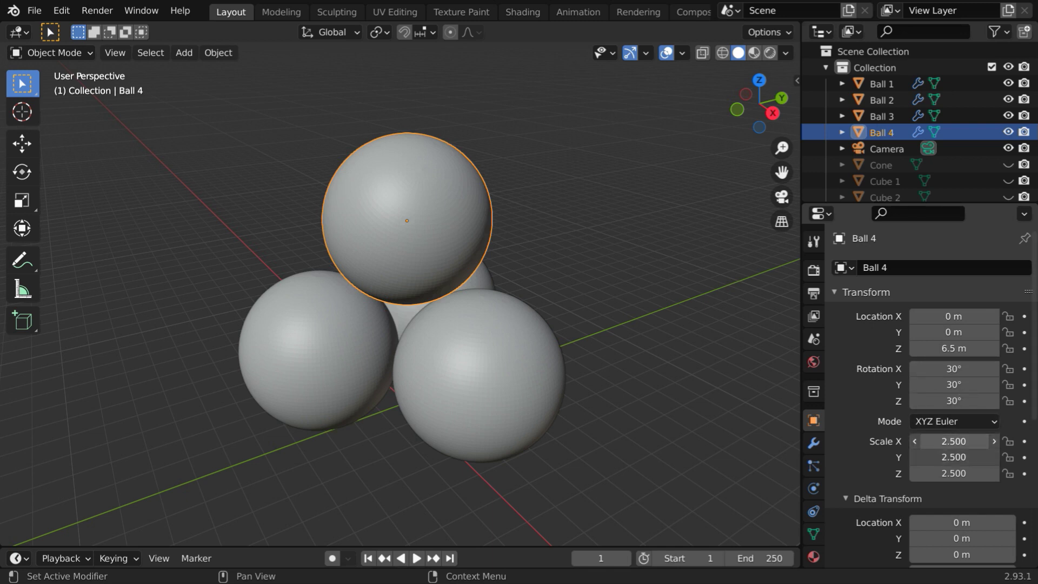
{"action": "left_click_drag", "start_coordinate": [954, 441], "coordinate": [1018, 441]}
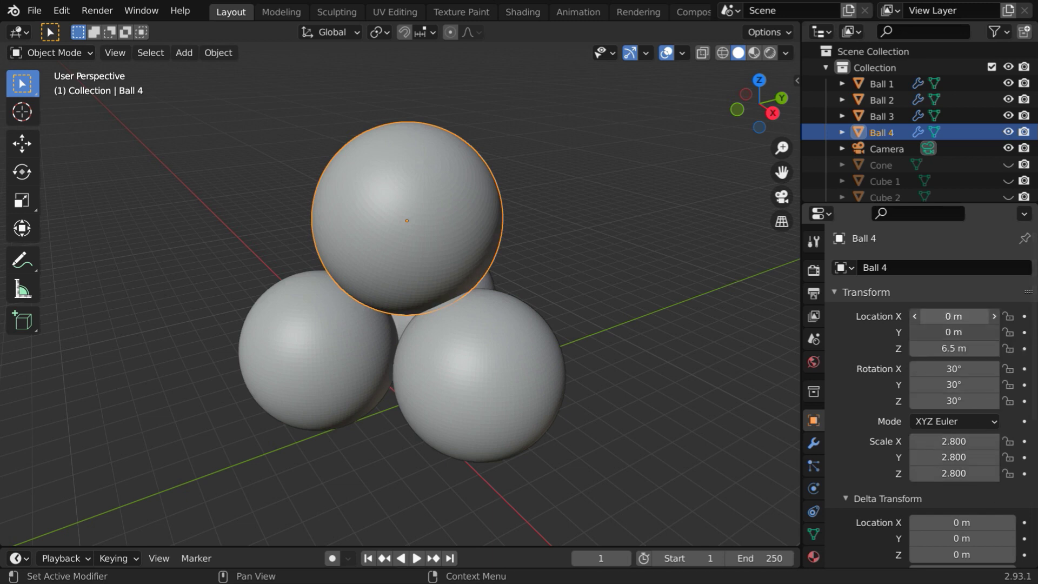
Set Location X and Y together to 2 m, then undo back to 0 m
{"action": "left_click_drag", "start_coordinate": [960, 315], "coordinate": [959, 337]}
{"action": "type", "text": "2"}
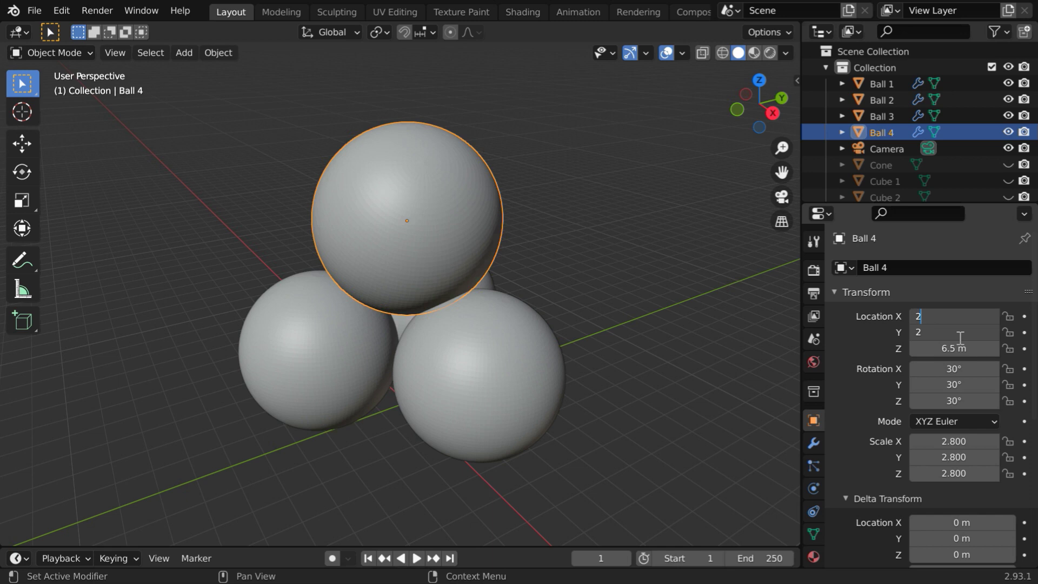
{"action": "key", "text": "Return"}
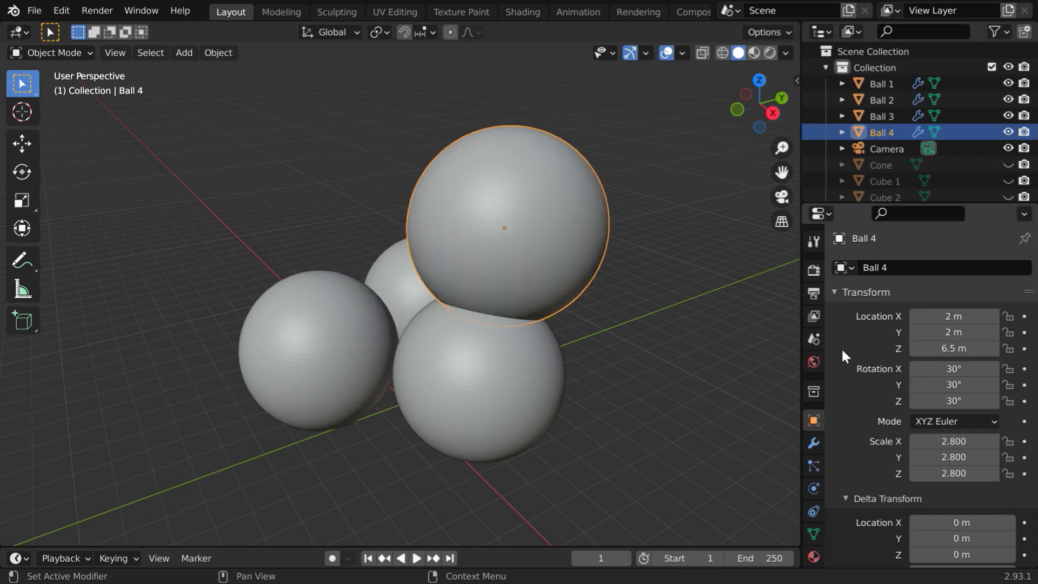
{"action": "key", "text": "ctrl+z"}
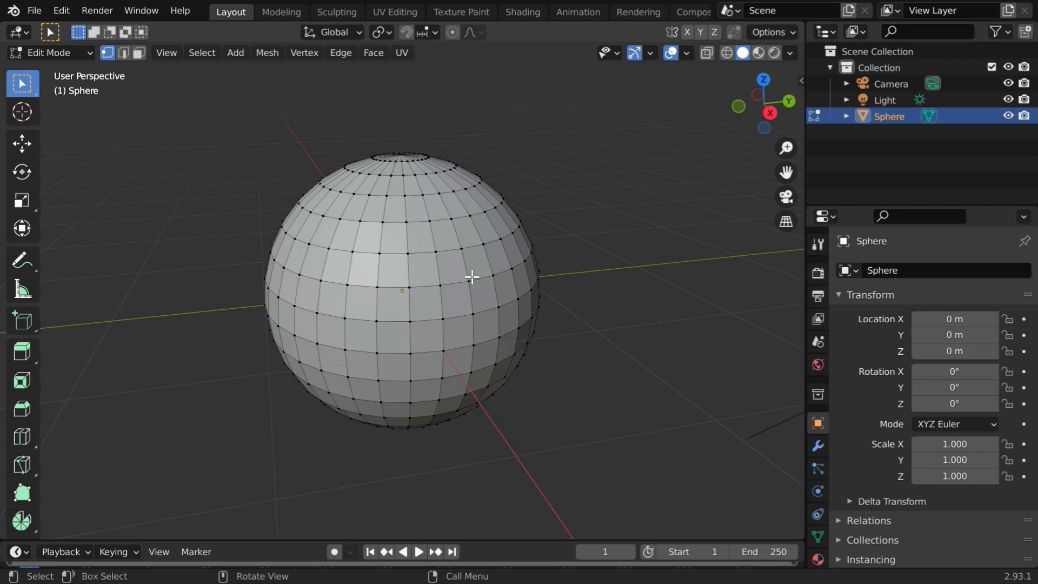
In edge select mode, pick one sphere edge and extend it with Select Loops > Edge Loops
{"action": "left_click", "coordinate": [125, 53]}
{"action": "scroll", "coordinate": [366, 309], "scroll_direction": "up", "scroll_amount": 1}
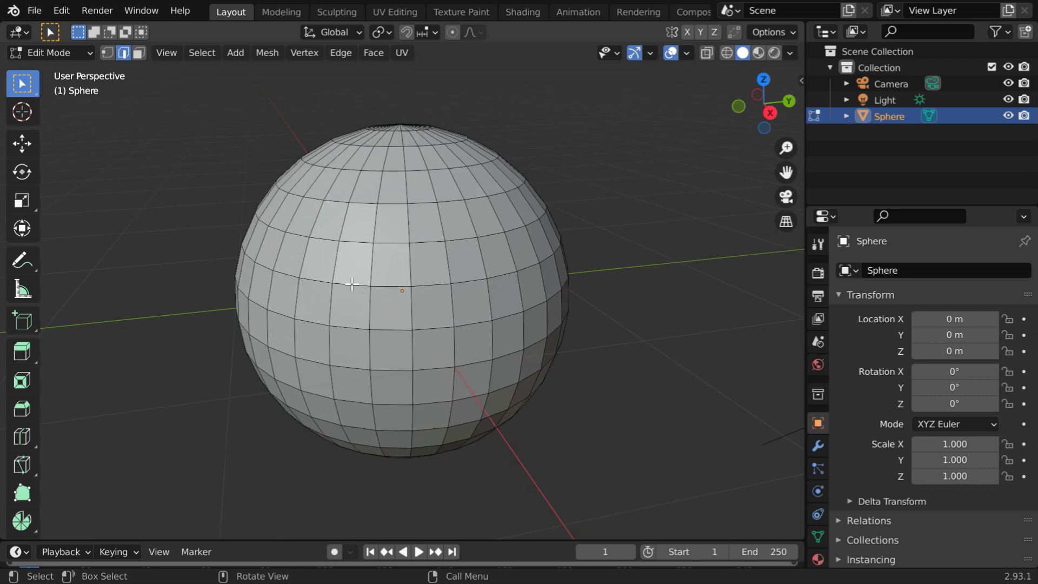
{"action": "left_click", "coordinate": [351, 283]}
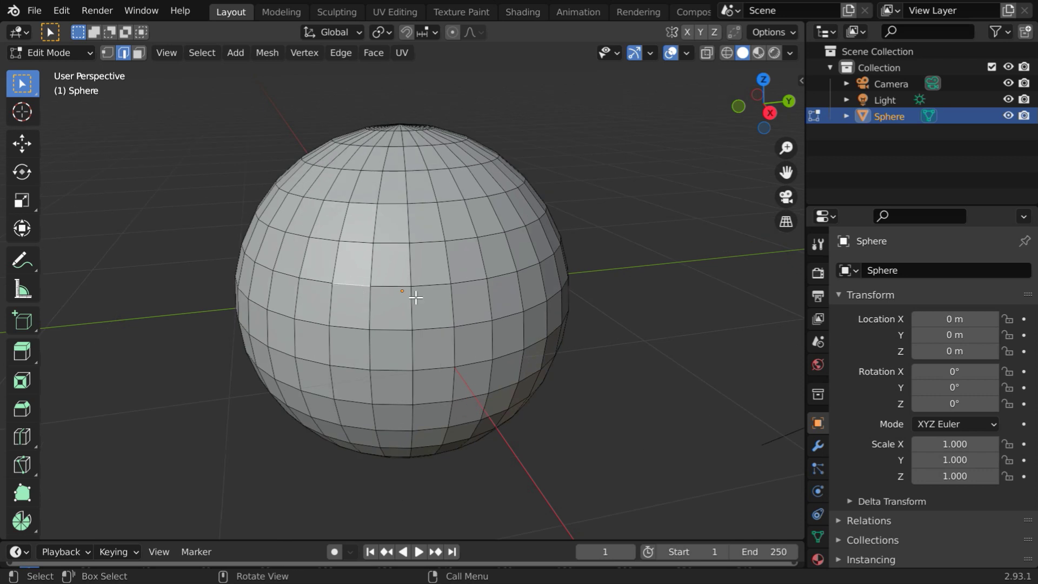
{"action": "left_click", "coordinate": [198, 57]}
{"action": "mouse_move", "coordinate": [258, 304]}
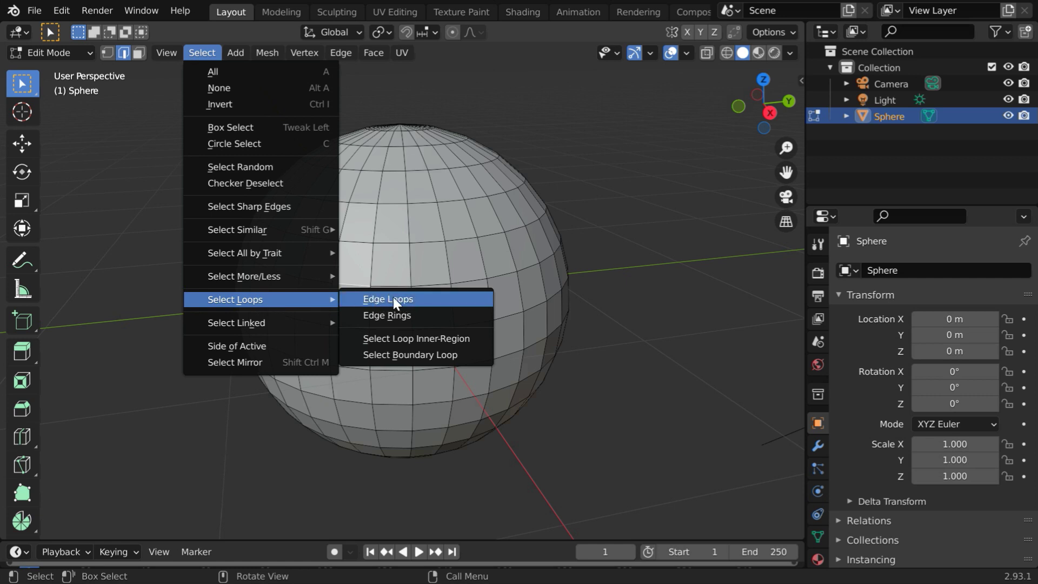
{"action": "left_click", "coordinate": [410, 298]}
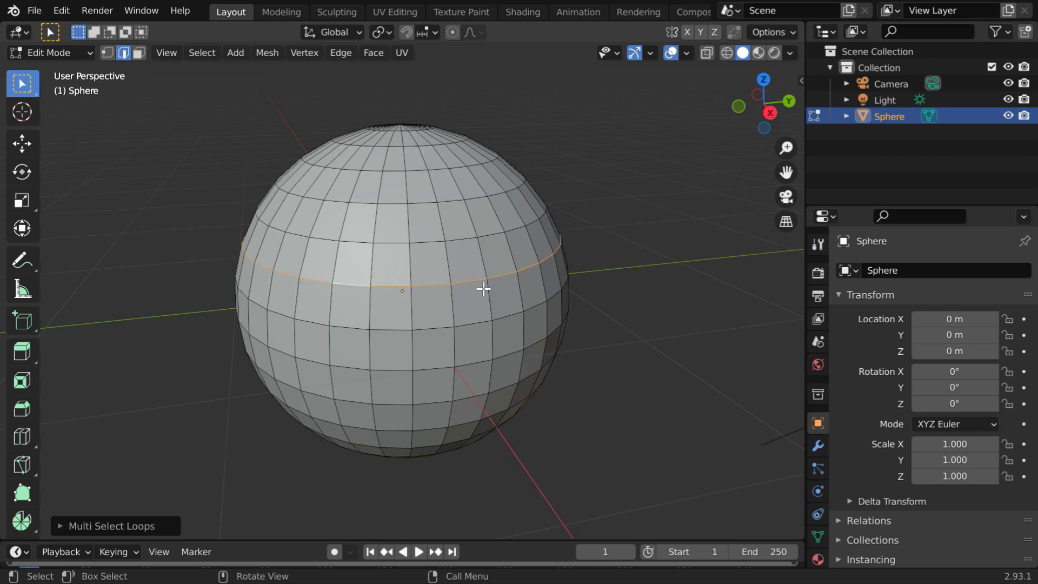
Orbit around the sphere to view the selected loop and revisit the Select Loops options
{"action": "middle_click_drag", "start_coordinate": [600, 309], "coordinate": [492, 306]}
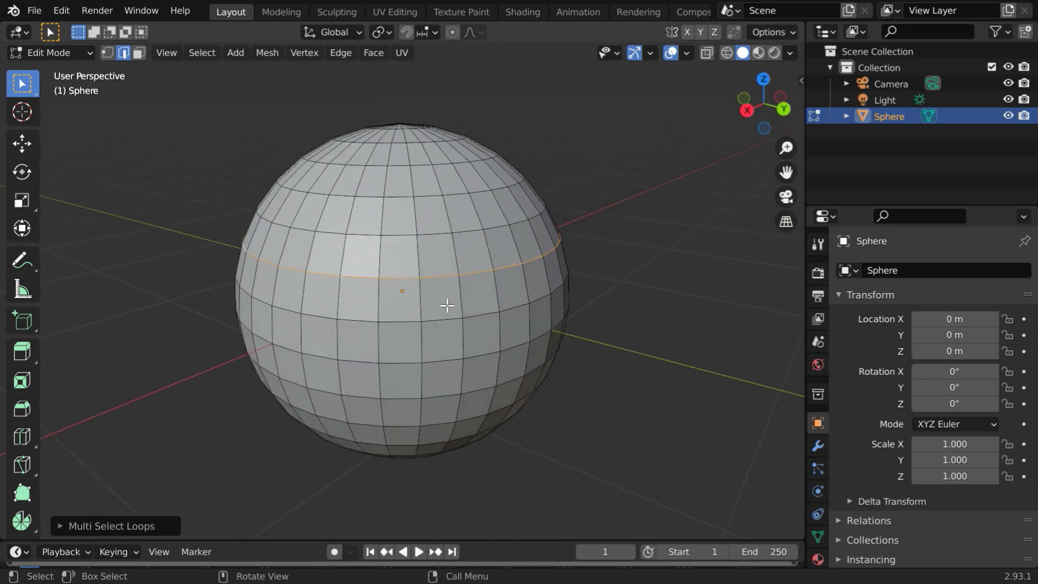
{"action": "left_click", "coordinate": [203, 52]}
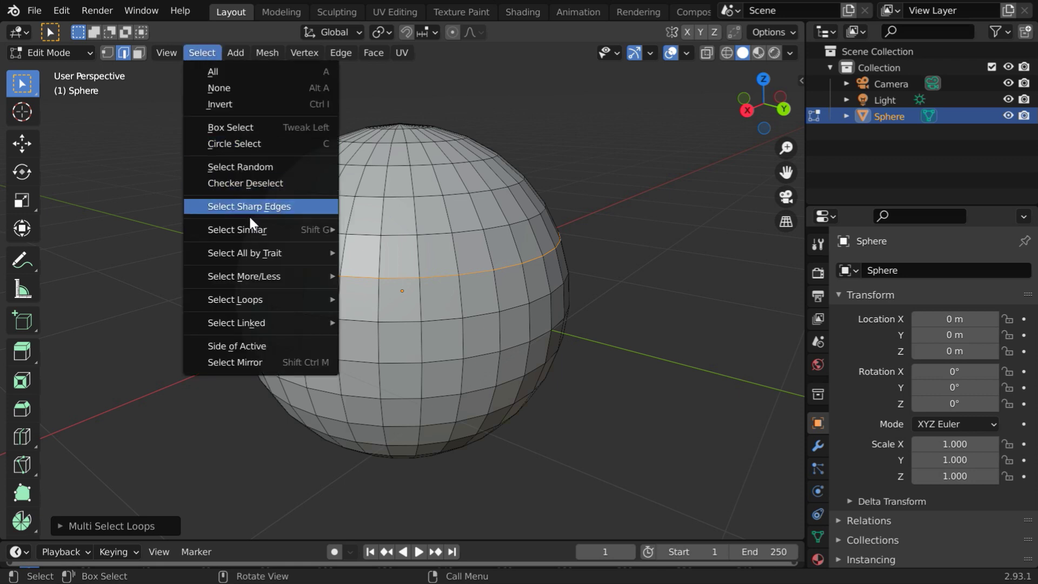
{"action": "mouse_move", "coordinate": [265, 299]}
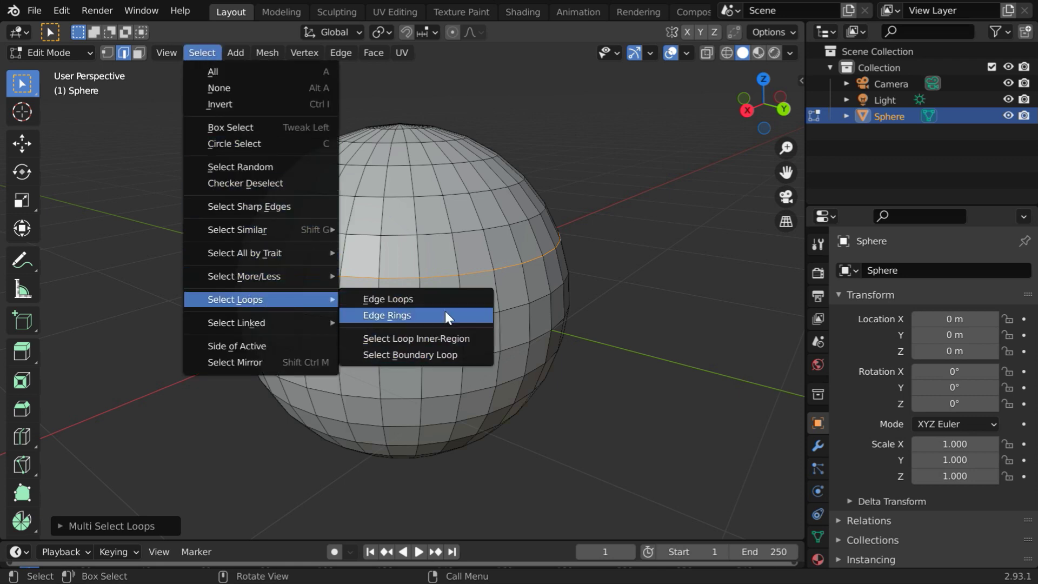
{"action": "scroll", "coordinate": [402, 344], "scroll_direction": "up", "scroll_amount": 1}
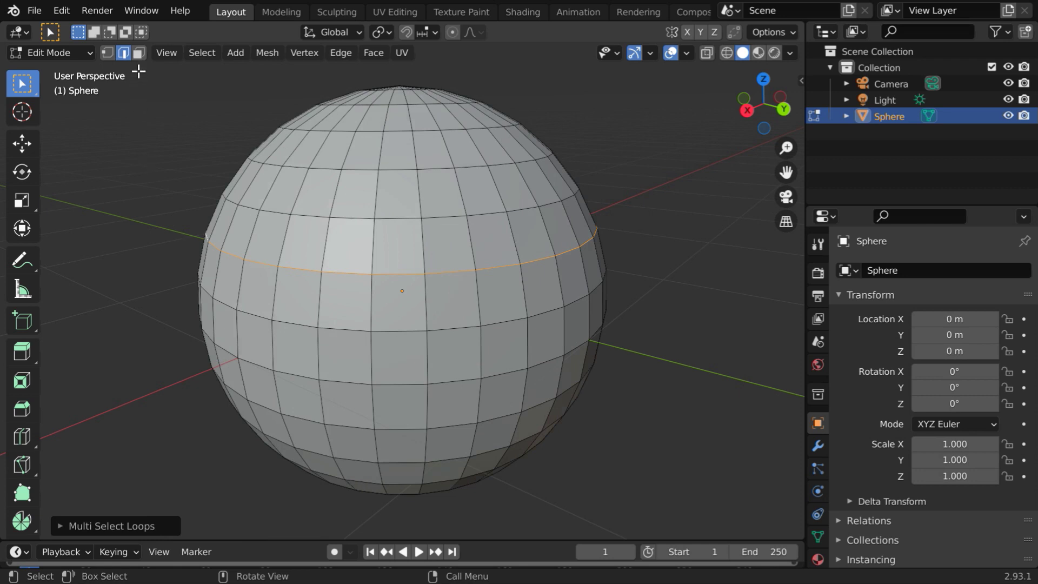
In face select mode, clear the selection with Alt+A and select a horizontal face loop around the sphere
{"action": "left_click", "coordinate": [140, 52]}
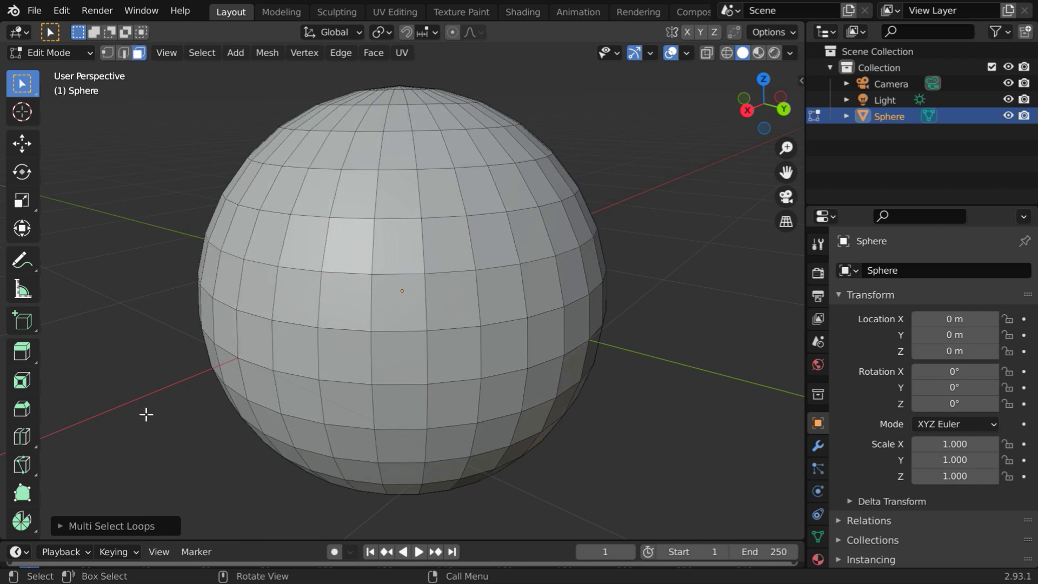
{"action": "left_click", "coordinate": [347, 306]}
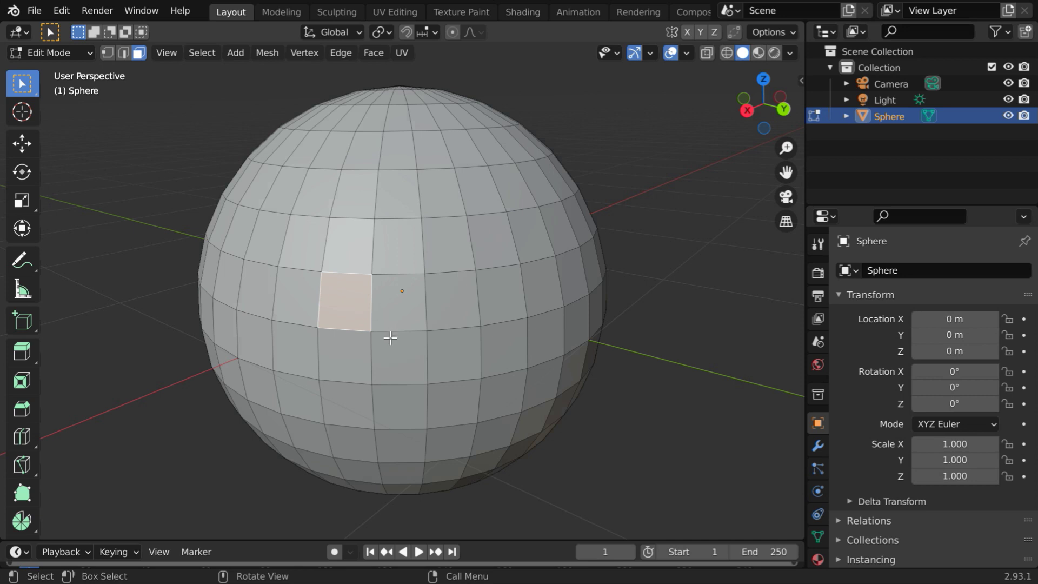
{"action": "scroll", "coordinate": [386, 321], "scroll_direction": "up", "scroll_amount": 2}
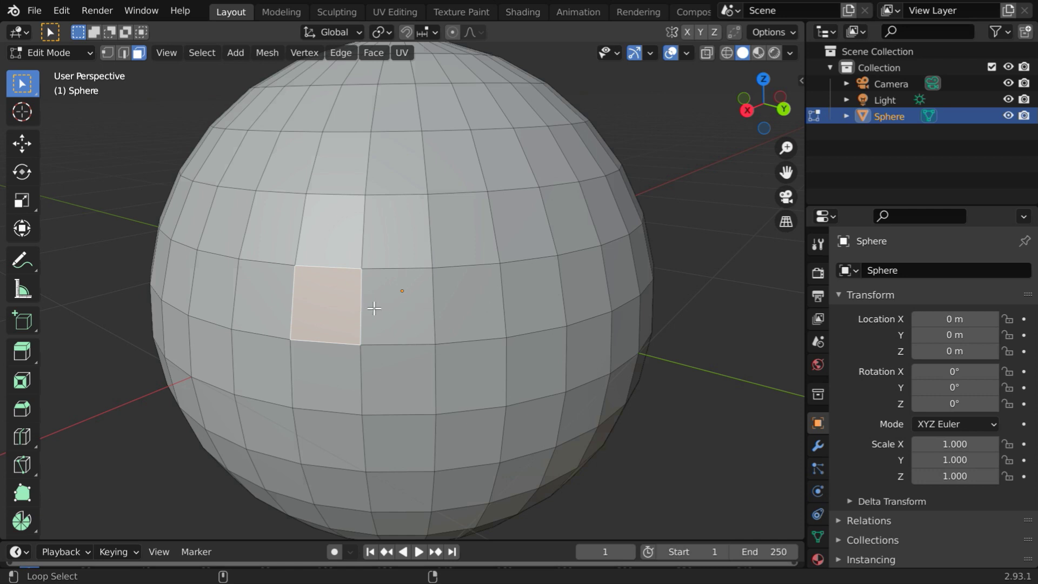
{"action": "key", "text": "alt+a"}
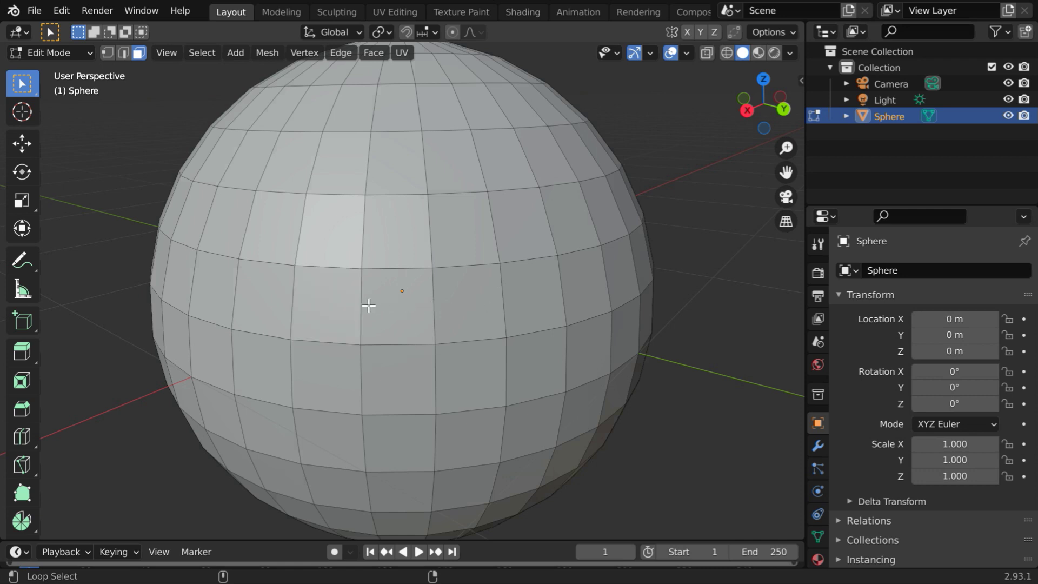
{"action": "left_click", "coordinate": [368, 305], "text": "alt"}
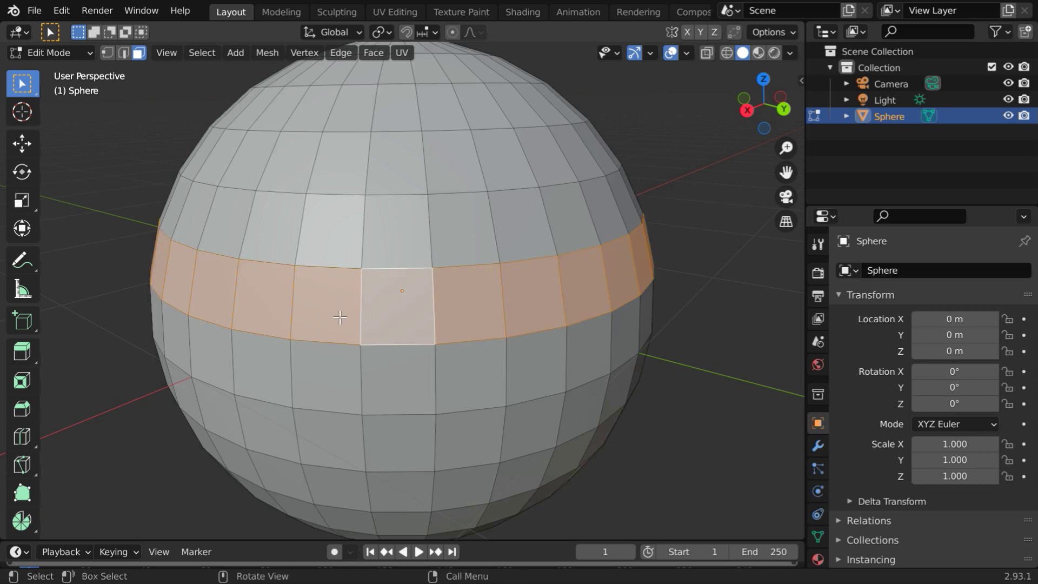
{"action": "middle_click_drag", "start_coordinate": [637, 305], "coordinate": [258, 329]}
Clear the horizontal band and select a vertical face loop running pole to pole on the sphere
{"action": "left_click", "coordinate": [687, 362]}
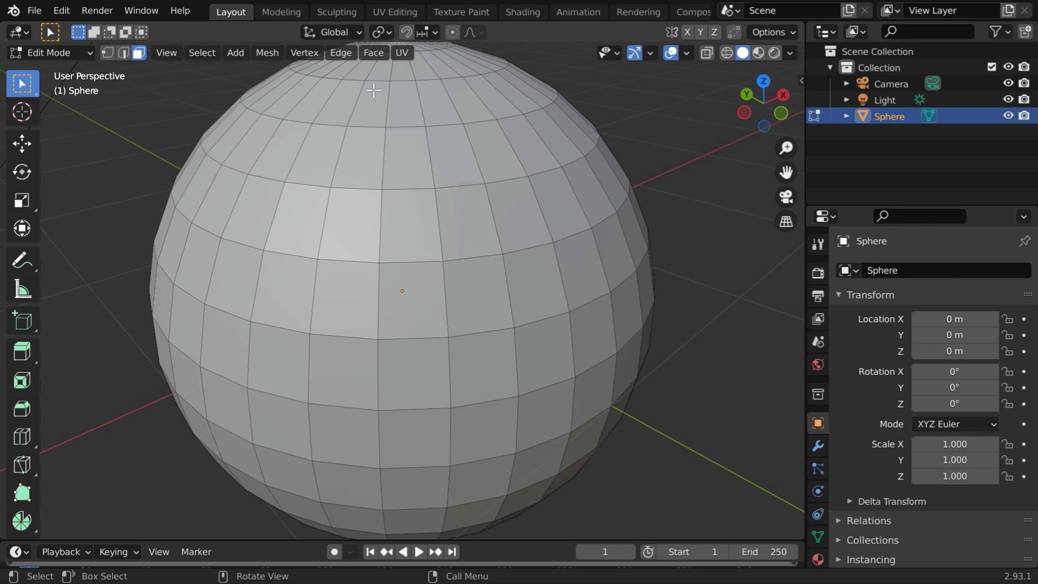
{"action": "left_click", "coordinate": [348, 291]}
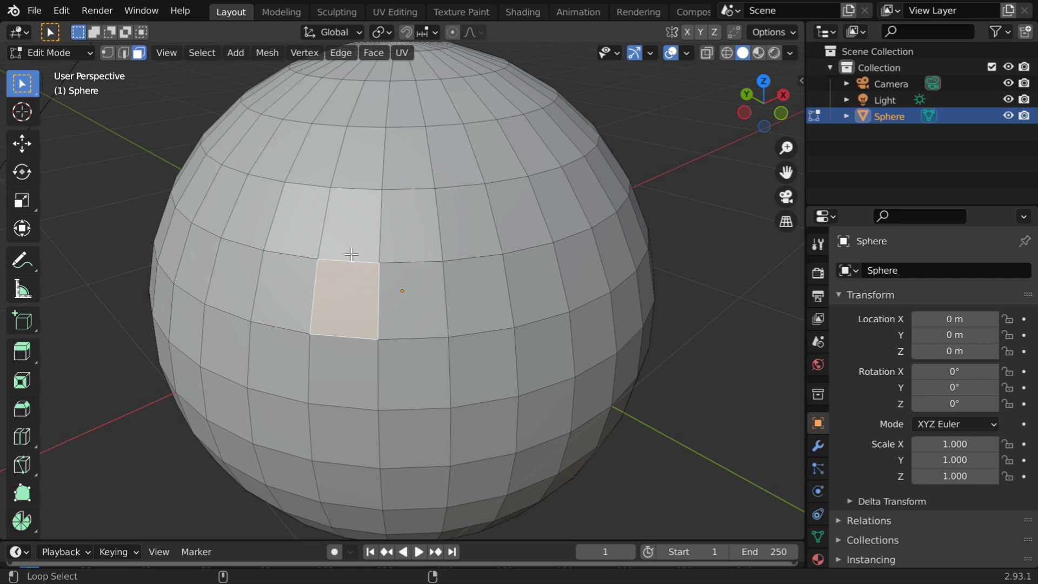
{"action": "key", "text": "alt+a"}
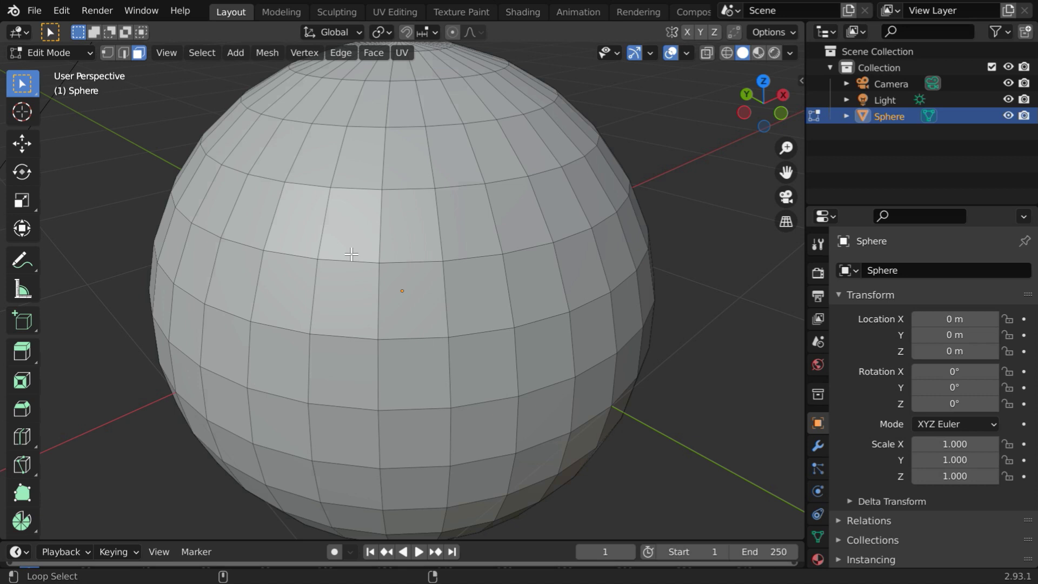
{"action": "left_click", "coordinate": [350, 254], "text": "alt"}
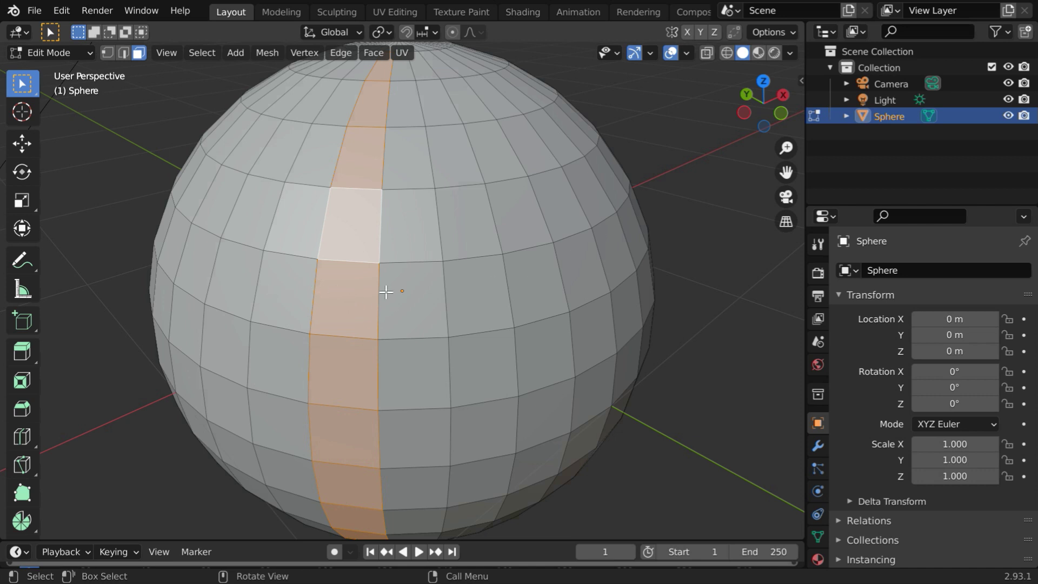
{"action": "key", "text": "shift"}
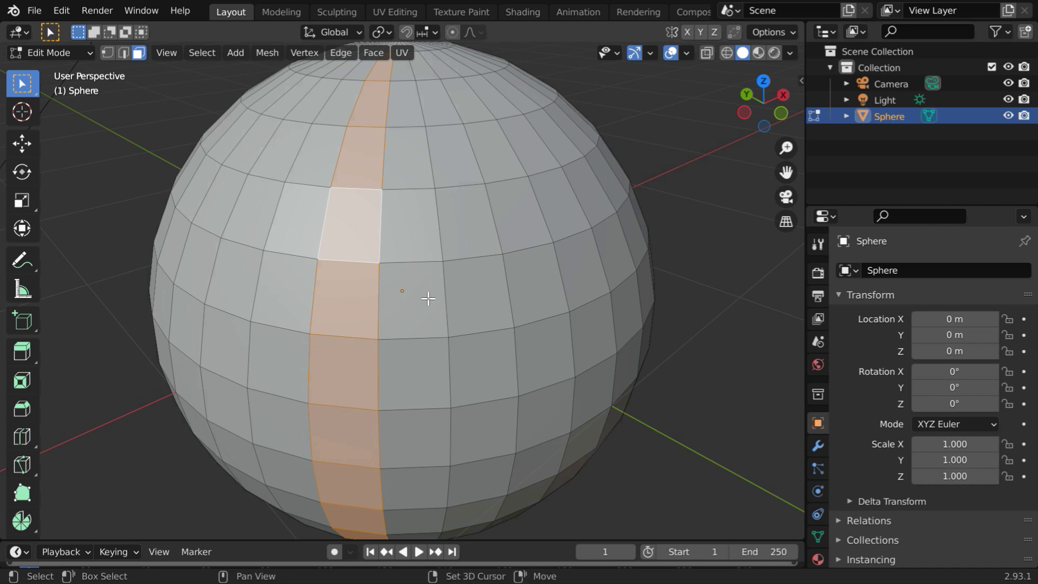
Add a horizontal face loop crossing the vertical band, then orbit and zoom to inspect the cross
{"action": "key", "text": "alt"}
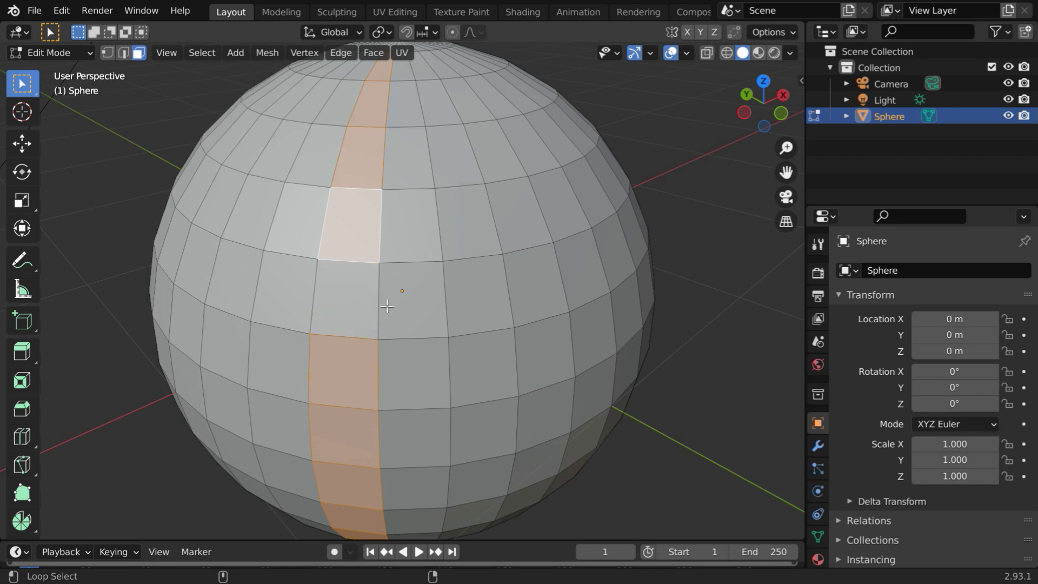
{"action": "left_click", "coordinate": [387, 306], "text": "alt+shift"}
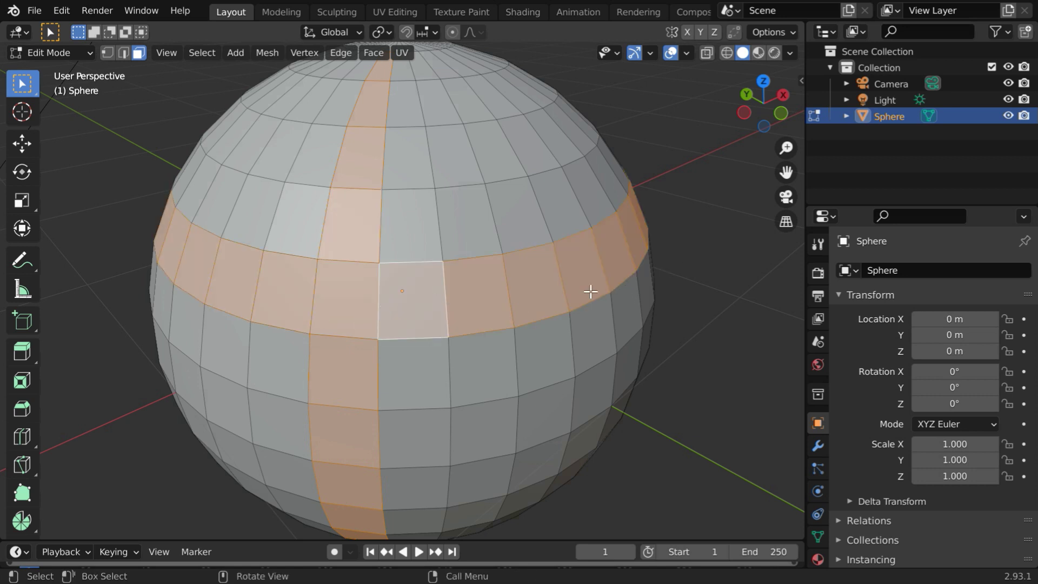
{"action": "middle_click_drag", "start_coordinate": [590, 291], "coordinate": [433, 274]}
{"action": "middle_click_drag", "start_coordinate": [294, 257], "coordinate": [577, 278]}
{"action": "scroll", "coordinate": [464, 323], "scroll_direction": "up", "scroll_amount": 1}
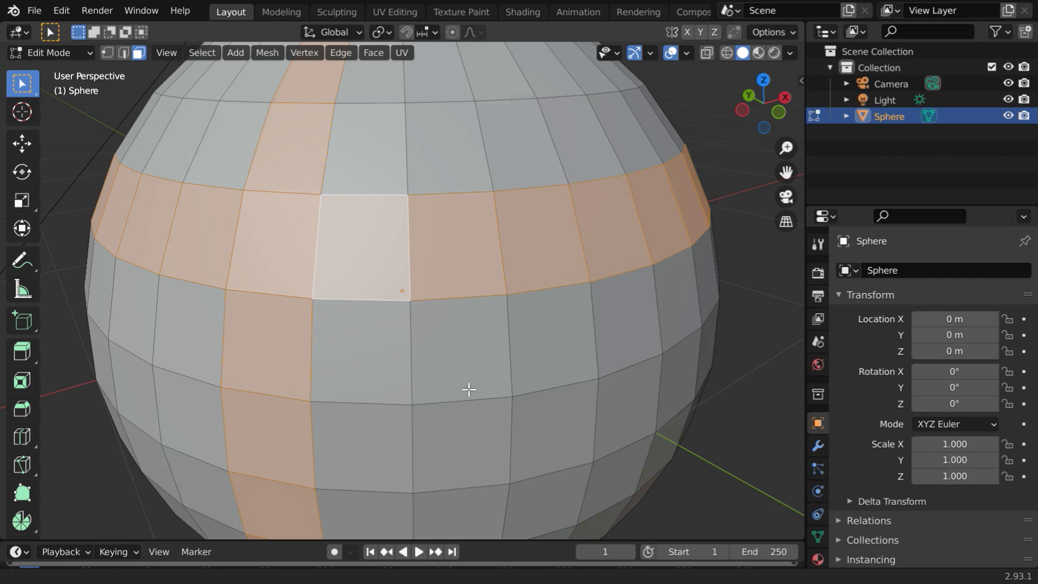
{"action": "middle_click_drag", "start_coordinate": [469, 389], "coordinate": [479, 505]}
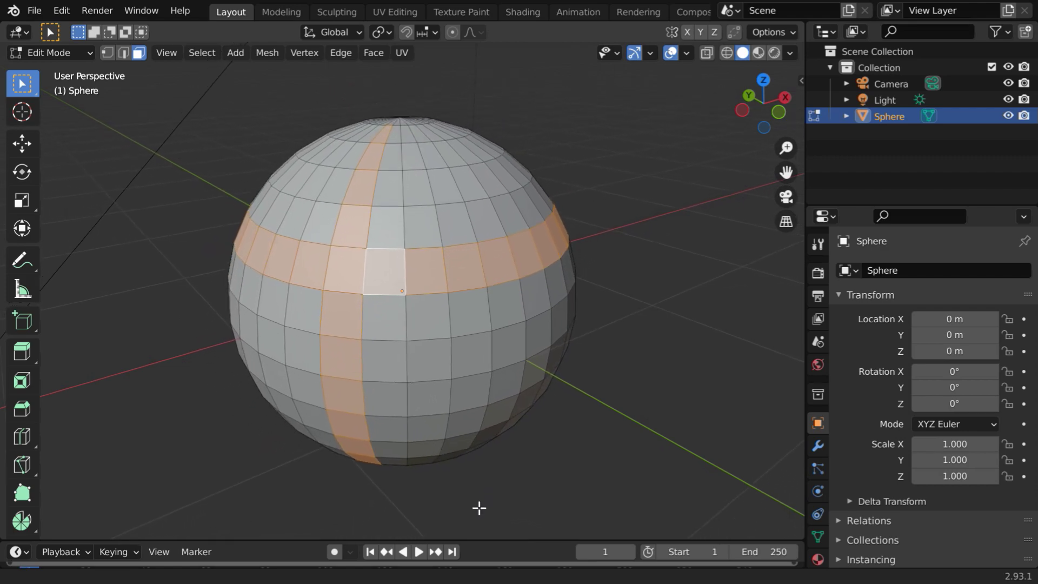